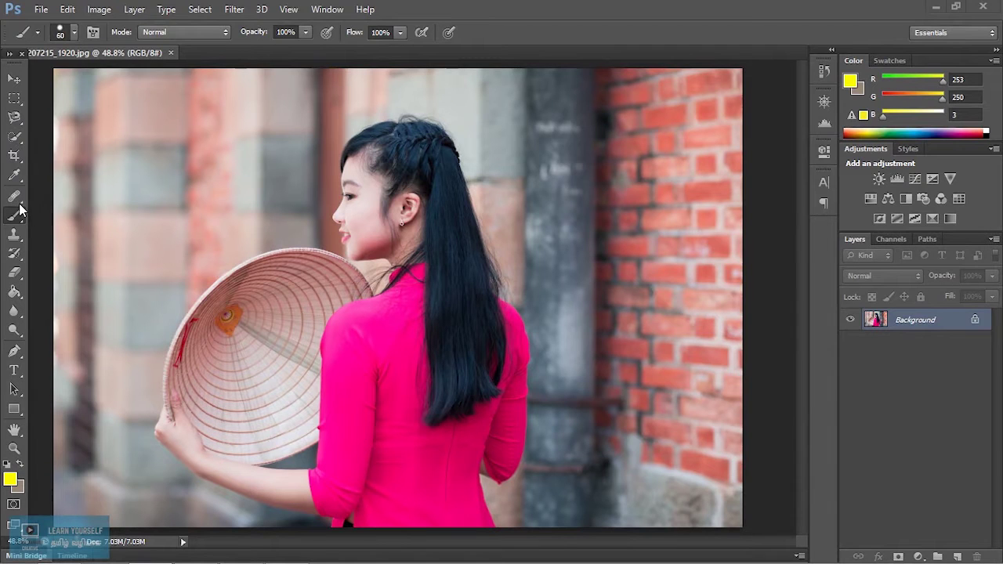
- Try to select the pink dress with the Quick Selection tool, and clear the resulting selection
left_click(17, 142)
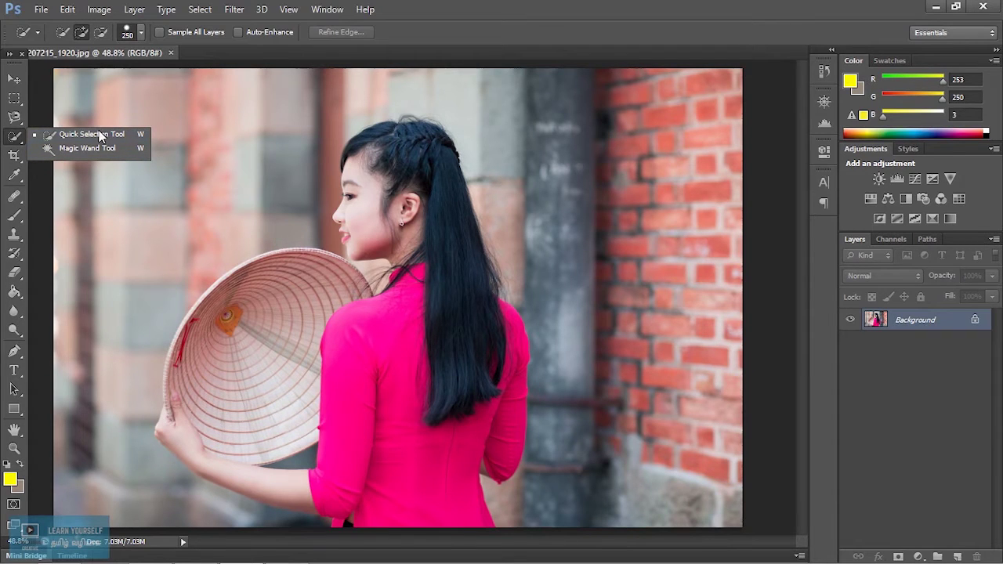
left_click(360, 385)
mouse_move(360, 385)
left_mouse_down()
mouse_move(366, 350)
mouse_move(399, 449)
mouse_move(484, 496)
mouse_move(515, 461)
mouse_move(514, 440)
mouse_move(514, 488)
left_mouse_up()
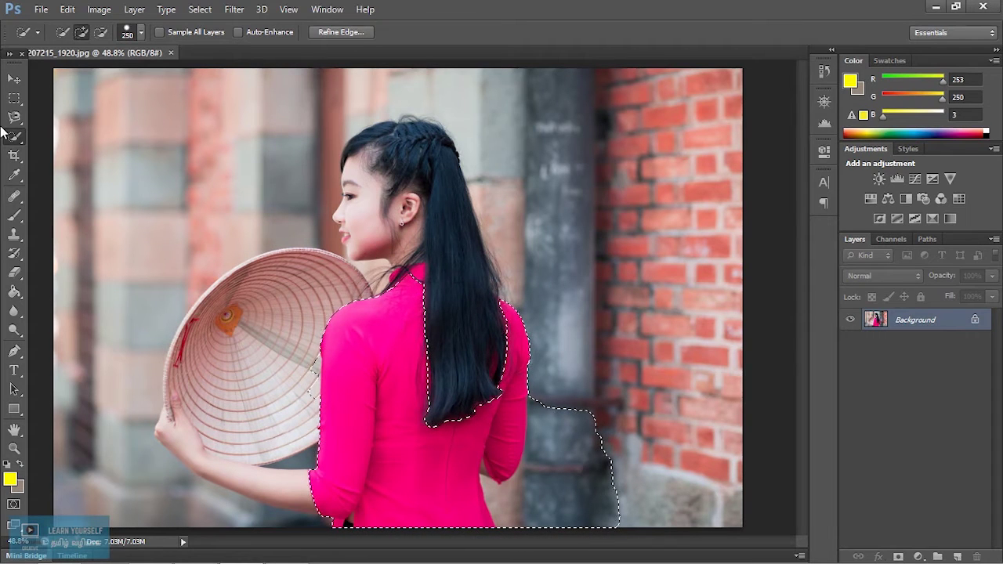
left_click(14, 78)
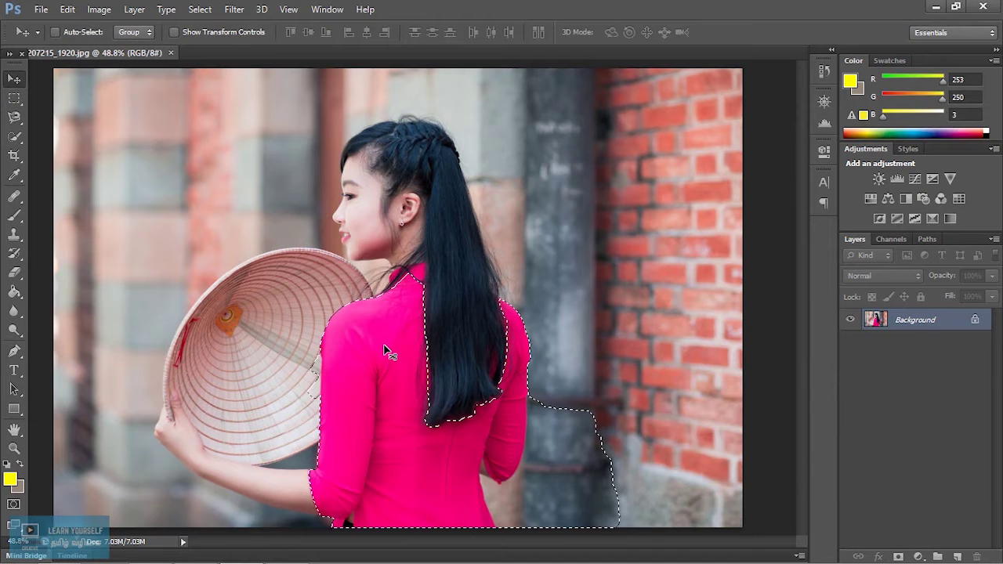
key("ctrl+d")
scroll(393, 373, "up", 5)
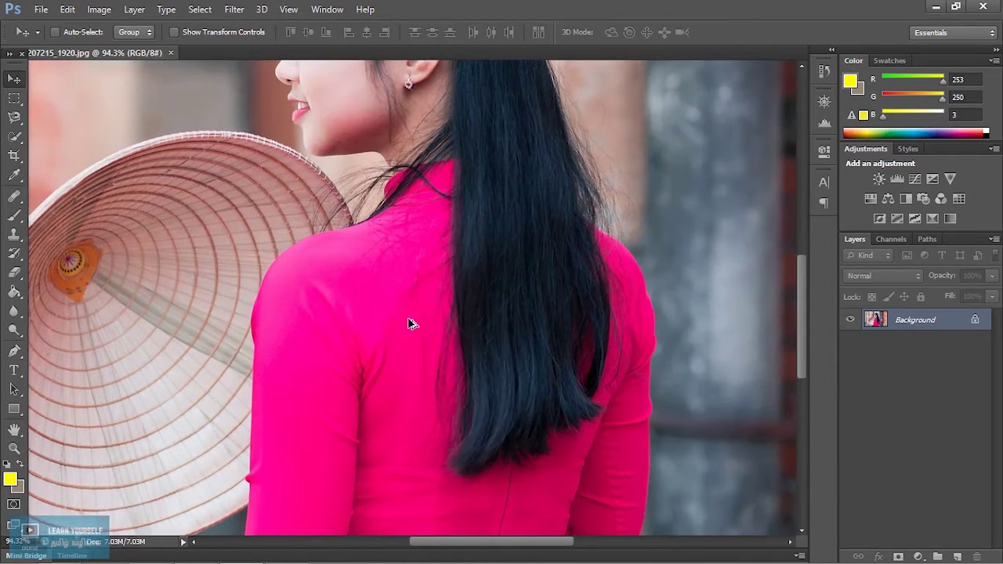
scroll(416, 344, "down", 2)
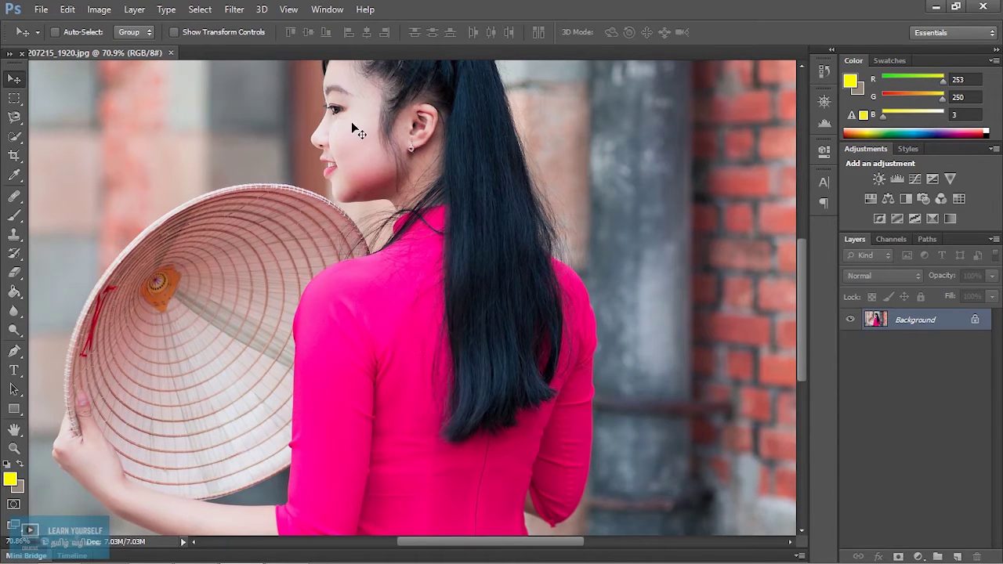
left_click(234, 16)
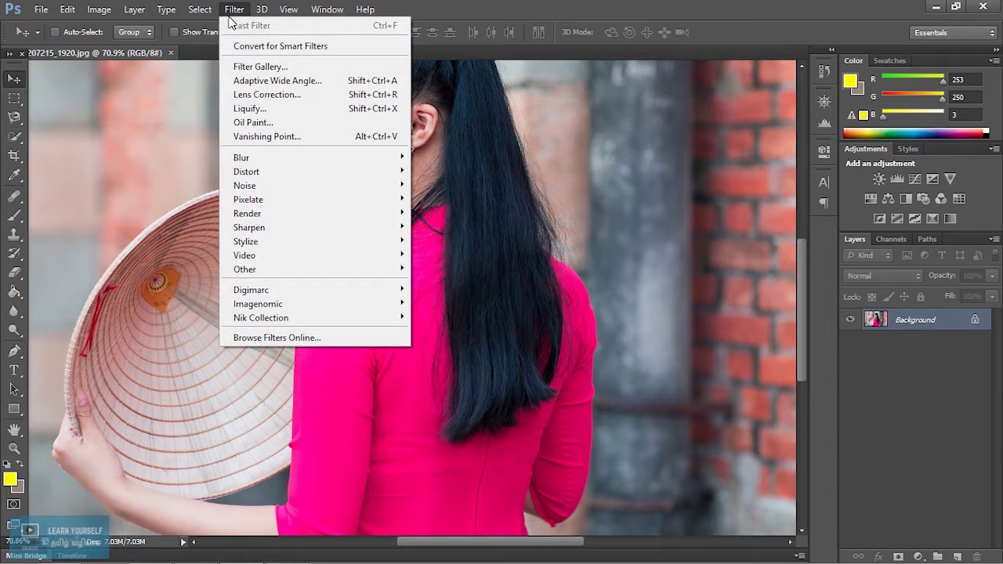
mouse_move(201, 12)
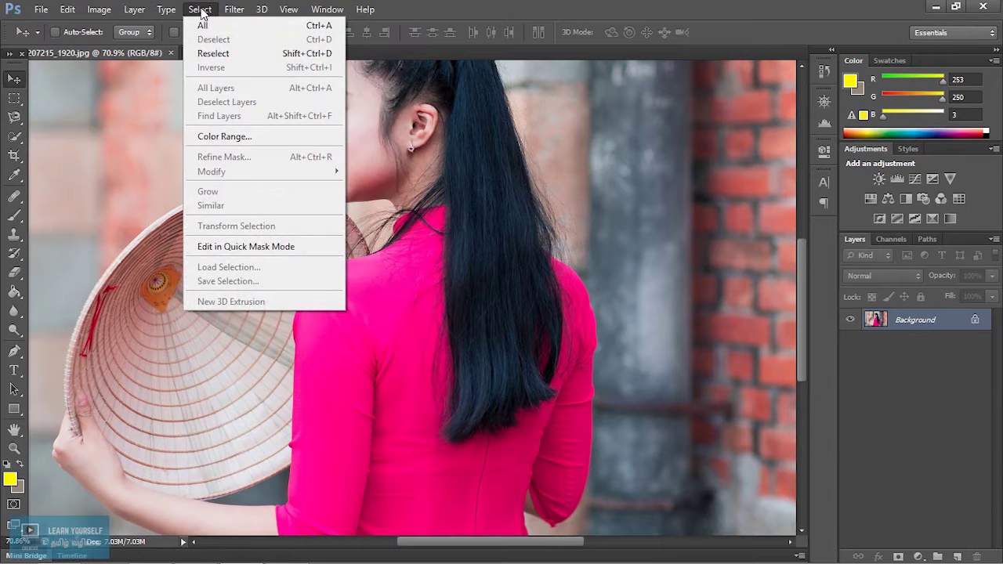
left_click(235, 136)
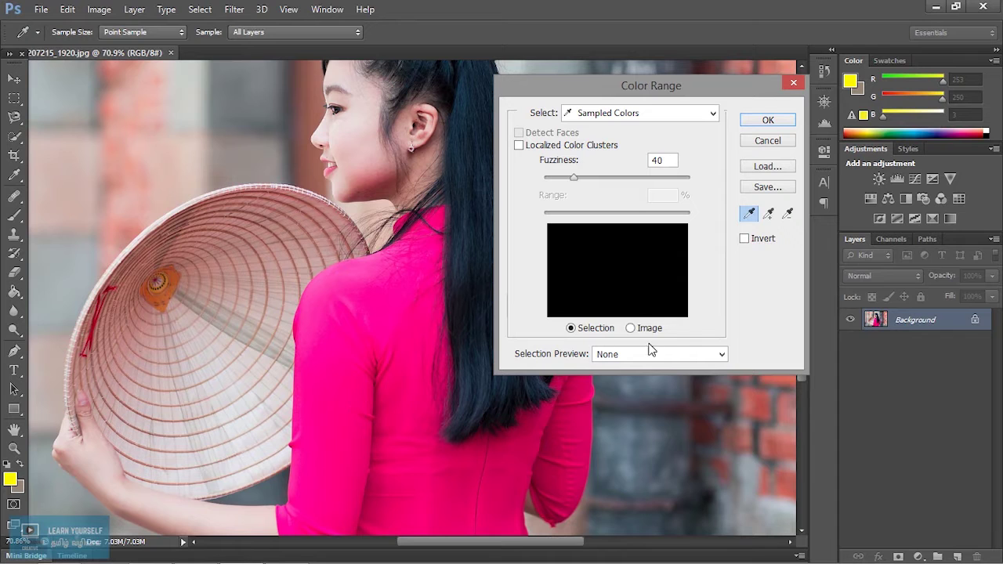
left_click(783, 141)
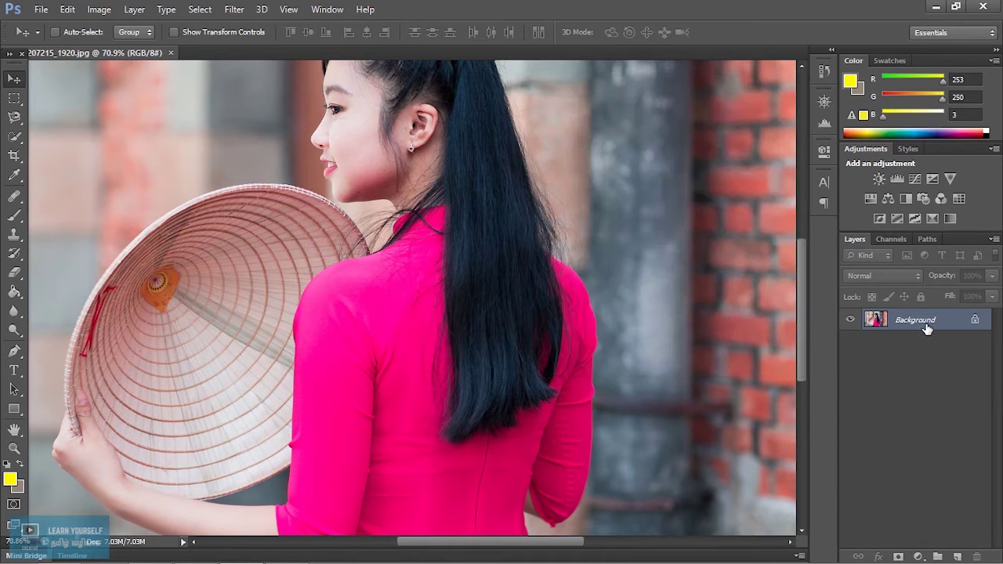
- Convert the locked Background into a regular layer and open the Color Range selection for it
double_click(923, 323)
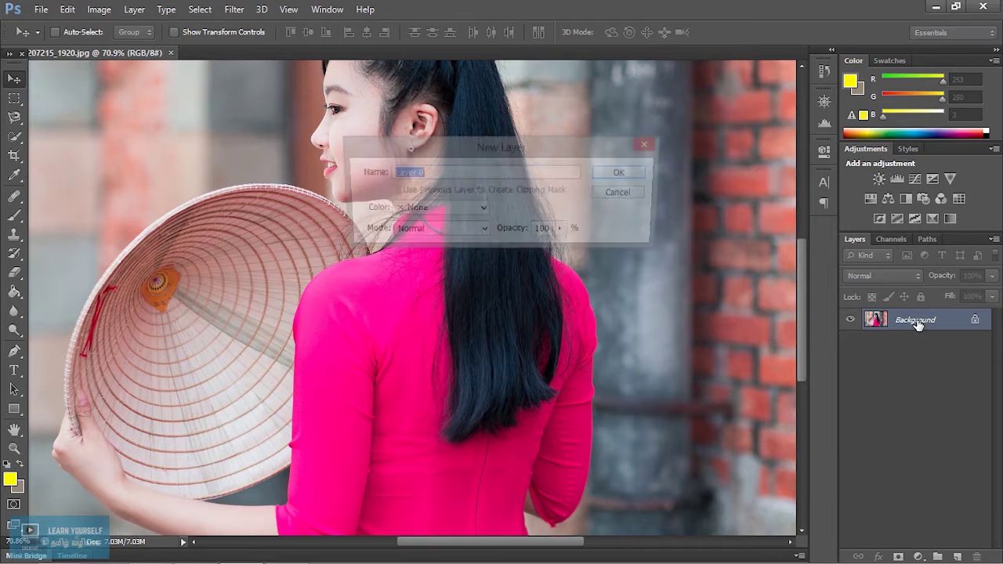
left_click(636, 175)
left_click(199, 10)
left_click(226, 138)
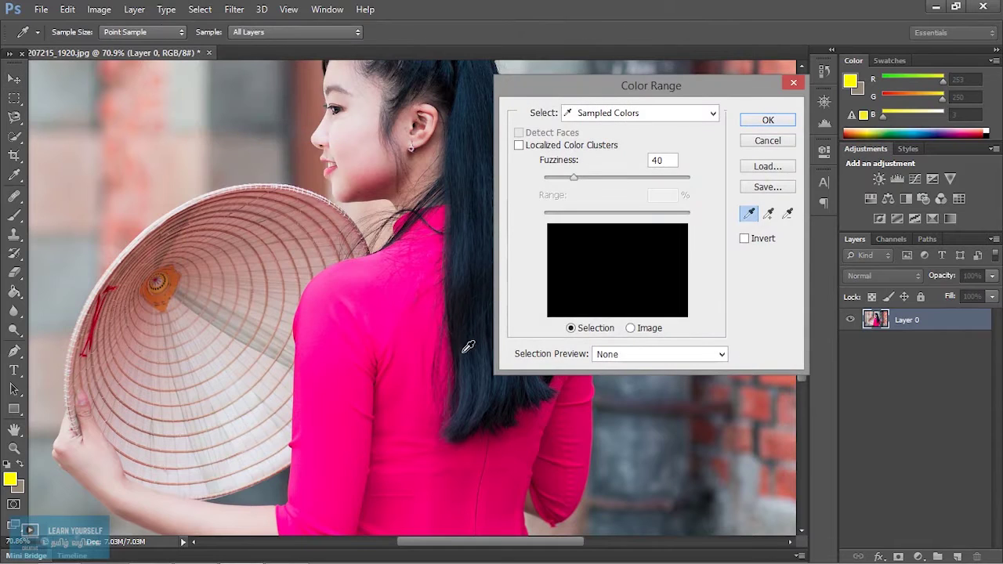
- Sample the dress, the blurred wall, the hat and the face in turn to preview their Color Range selections
left_click(400, 329)
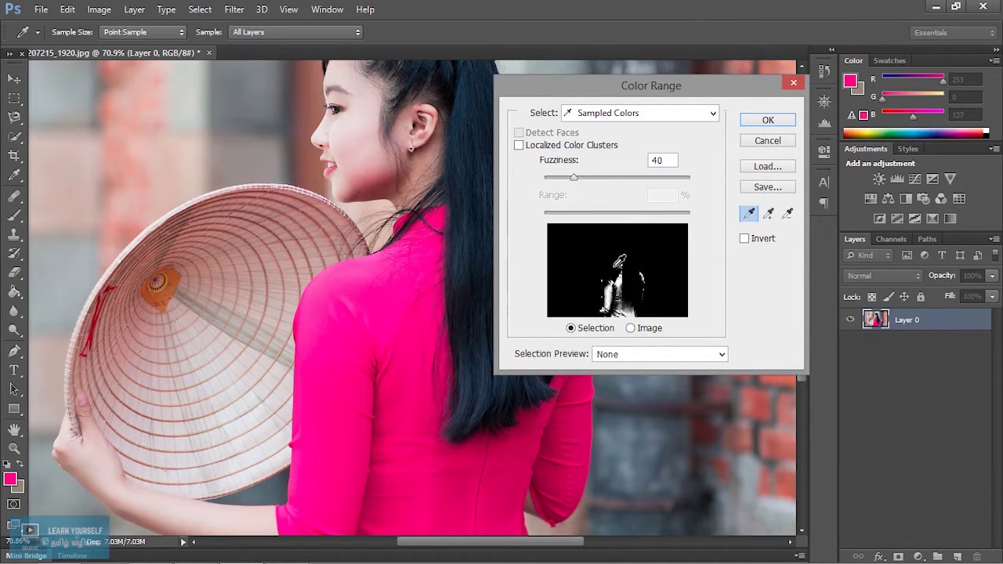
left_click(209, 124)
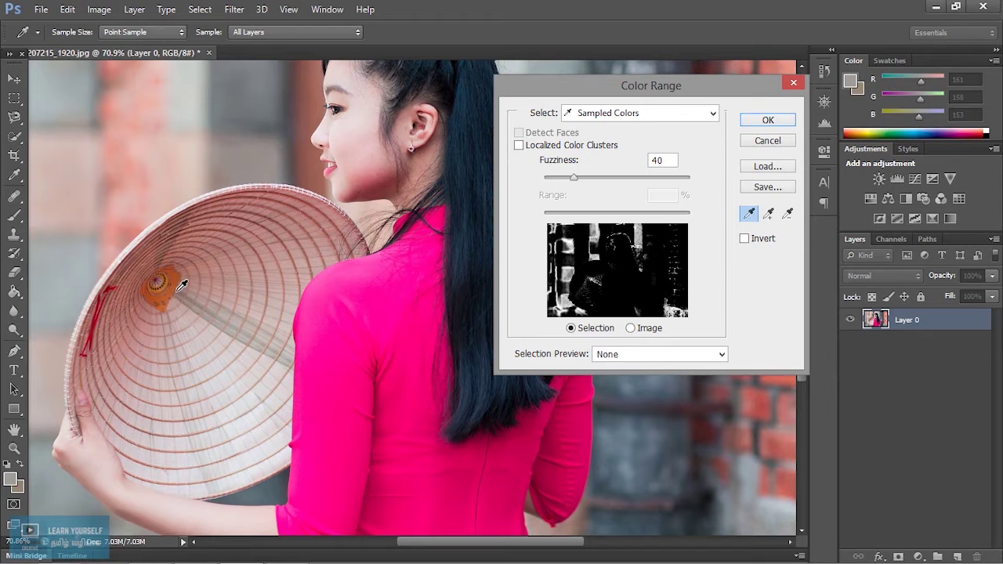
left_click(247, 279)
left_click(245, 341)
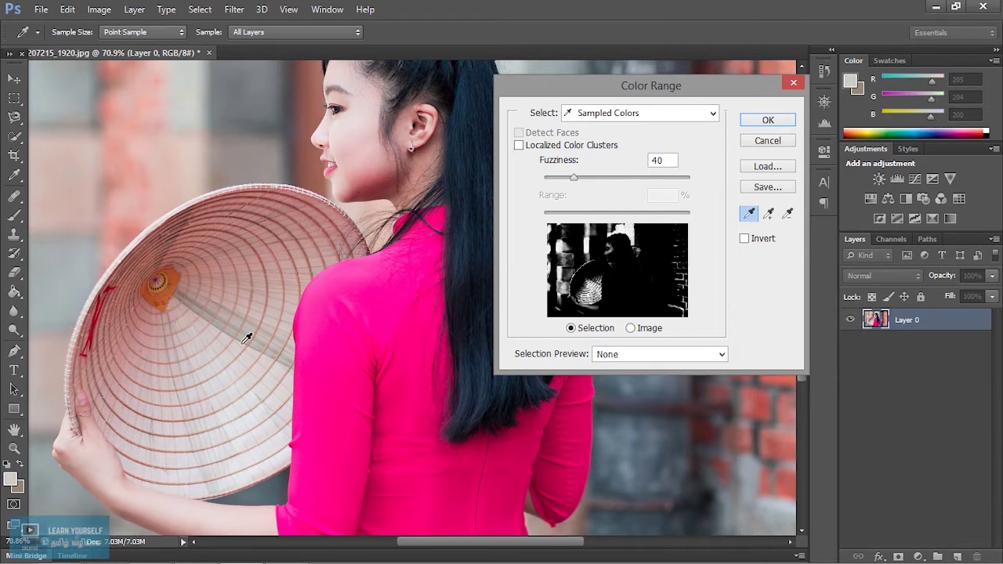
left_click(357, 134)
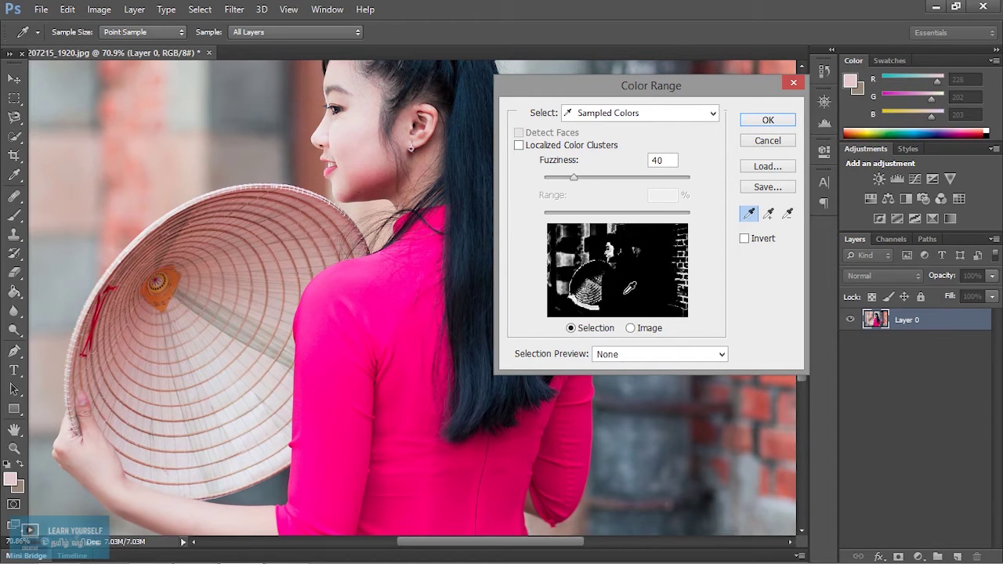
- Sample the pink of the dress's upper back and add the shade of its lower back to the colour range
left_click(384, 305)
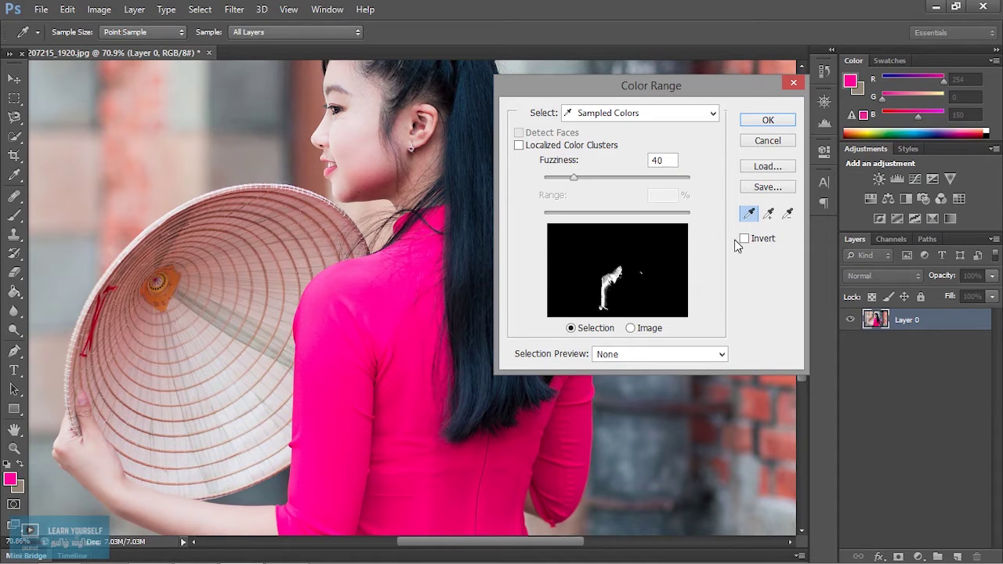
left_click(771, 217)
left_click(425, 423)
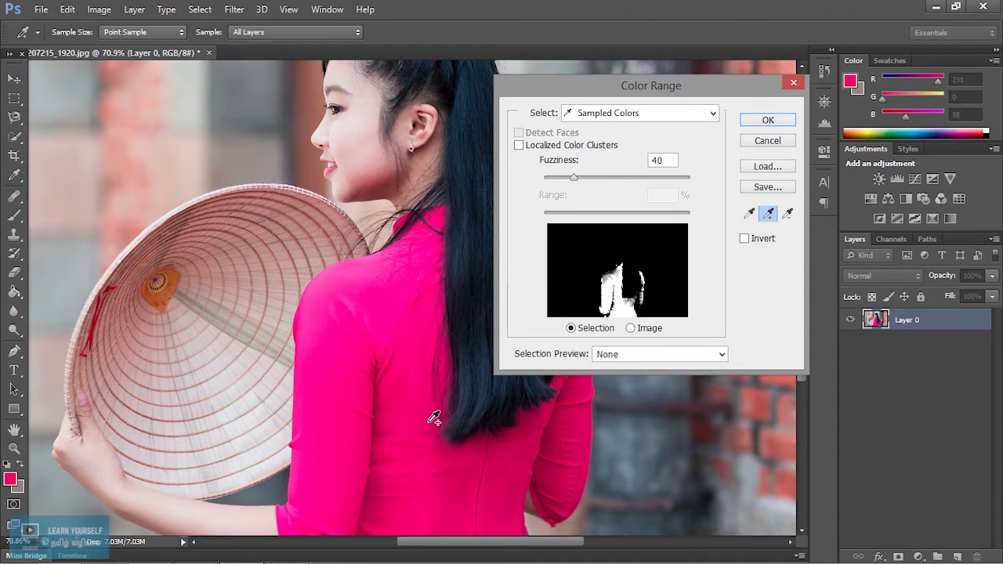
- Subtract a shade of the dress from the colour range, and add the lighter pink at the shoulder near the hat
left_click(788, 213)
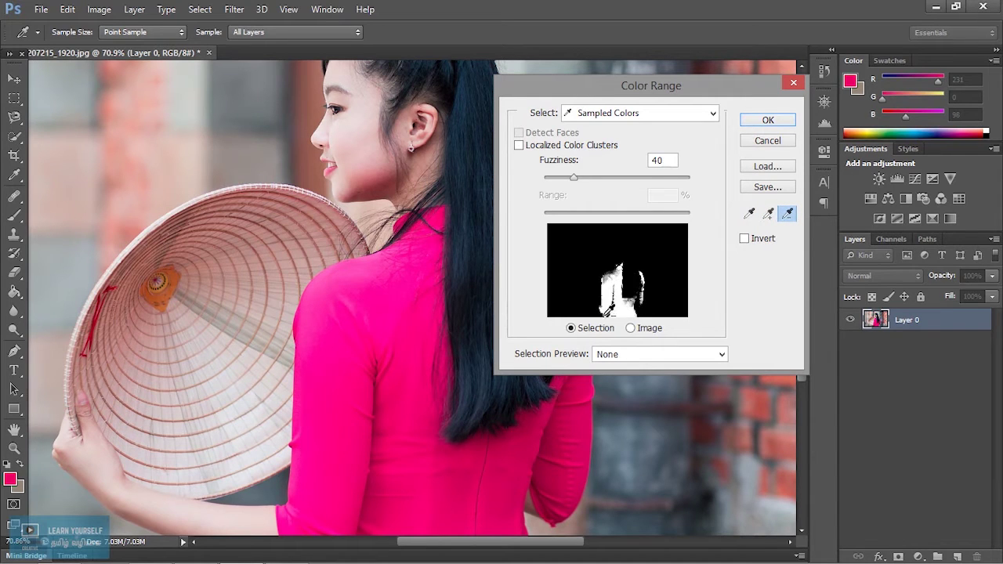
left_click(608, 313)
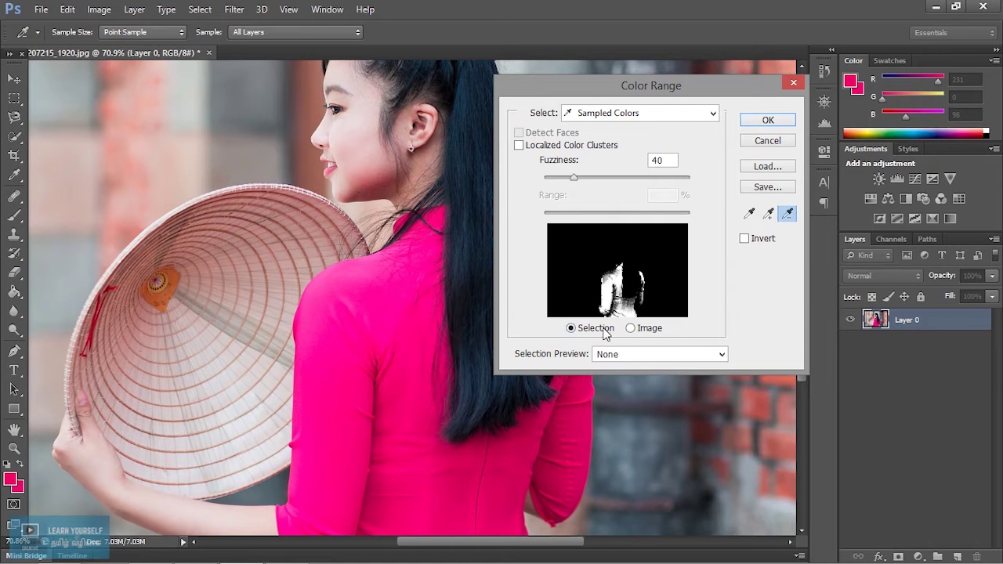
scroll(386, 428, "down", 1)
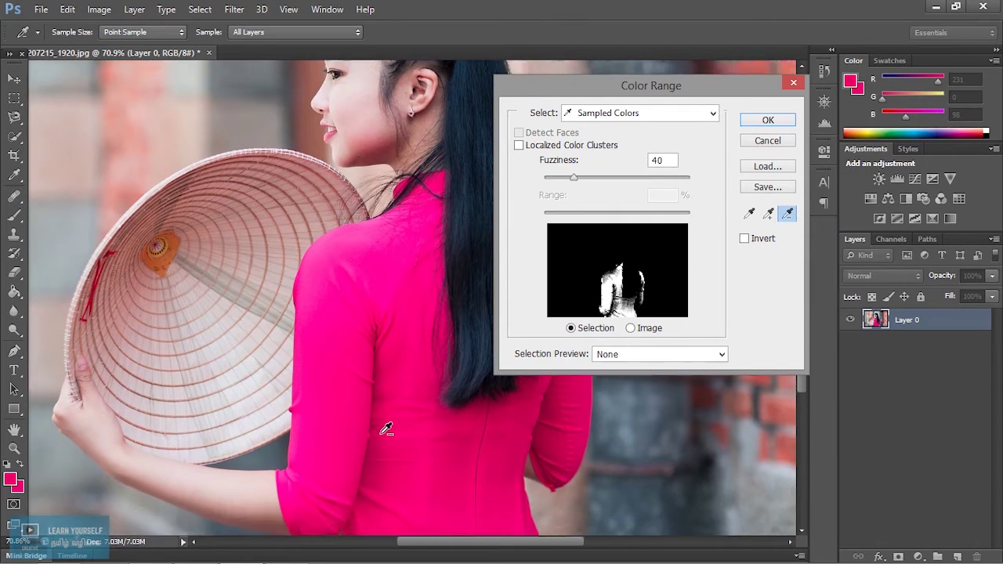
scroll(386, 428, "down", 3)
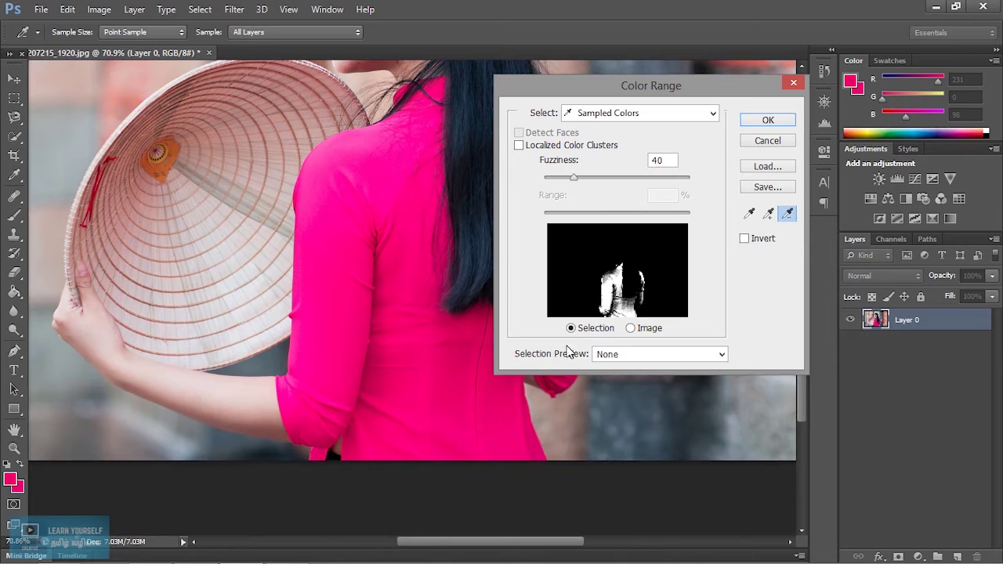
left_click(768, 213)
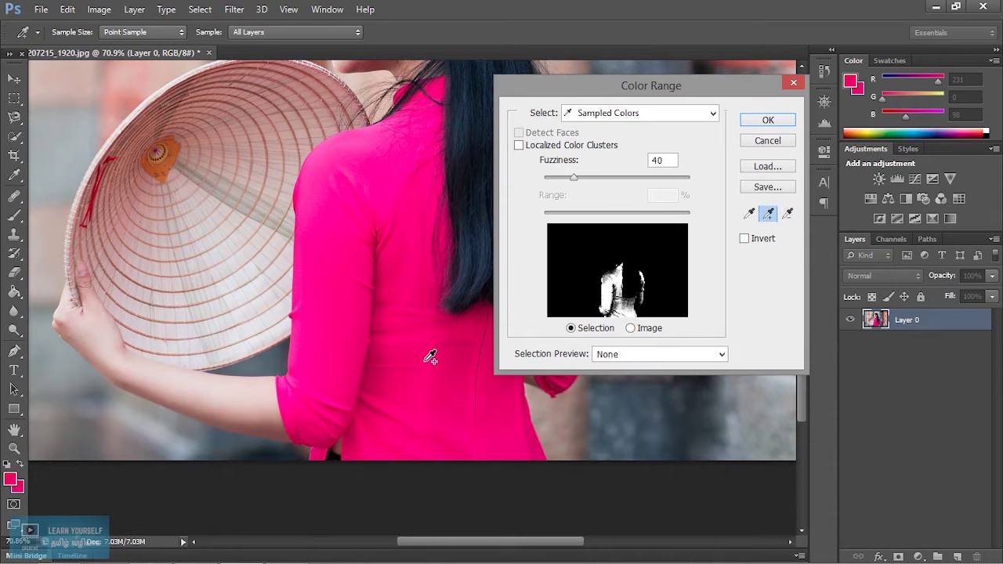
left_click(378, 128)
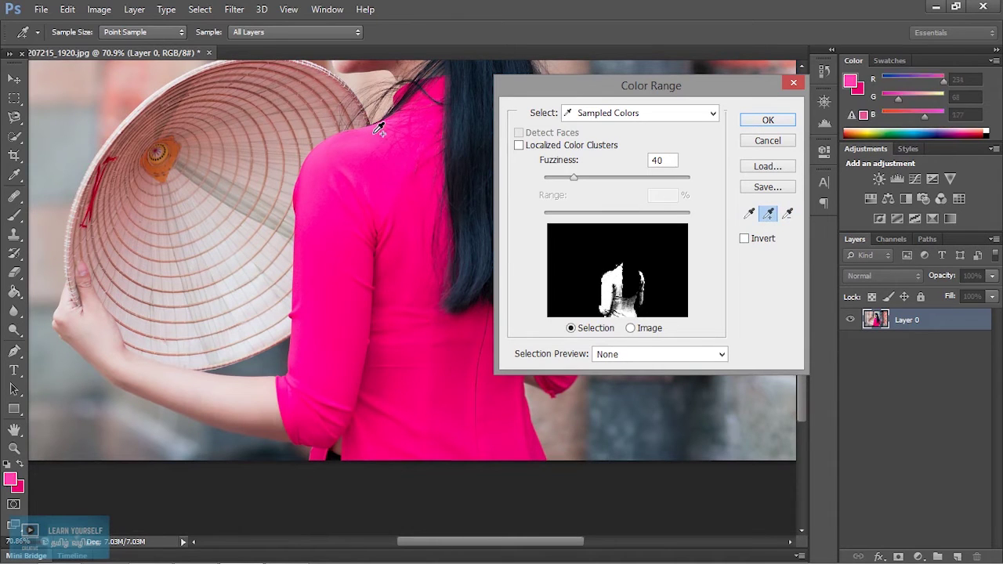
- Set the colour range's Fuzziness to 55
scroll(626, 300, "up", 1)
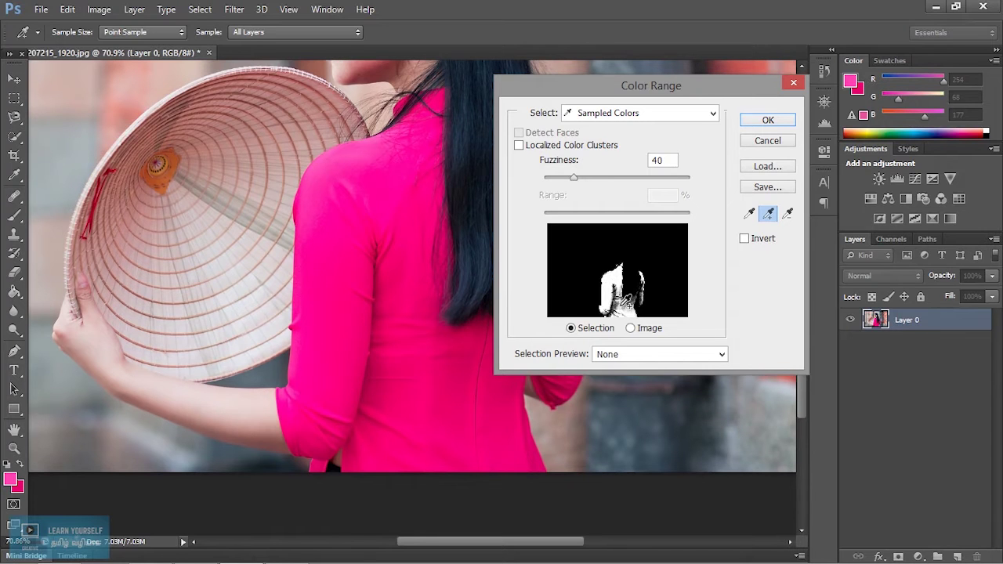
scroll(397, 305, "up", 1)
scroll(397, 305, "up", 3)
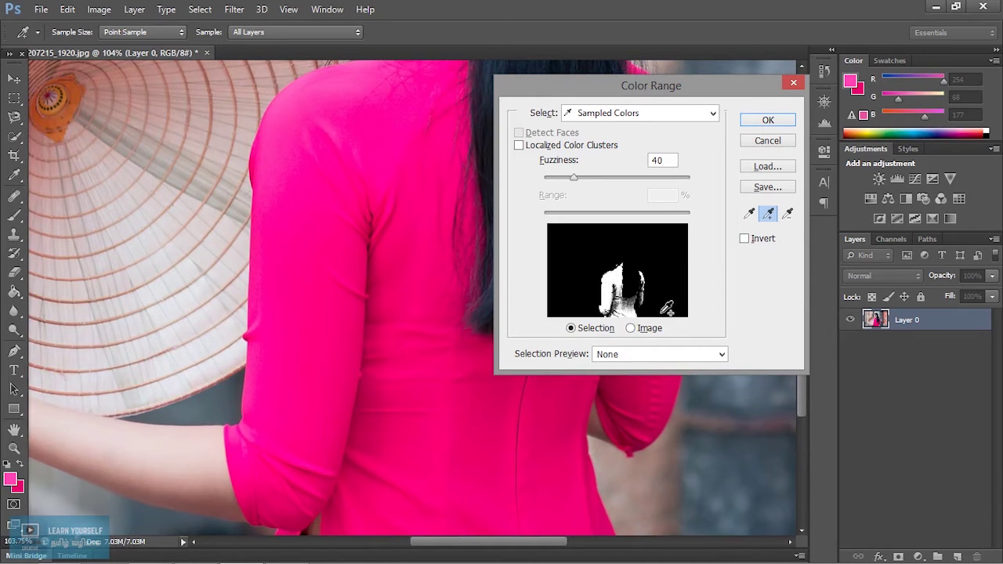
left_click_drag(572, 178, 585, 182)
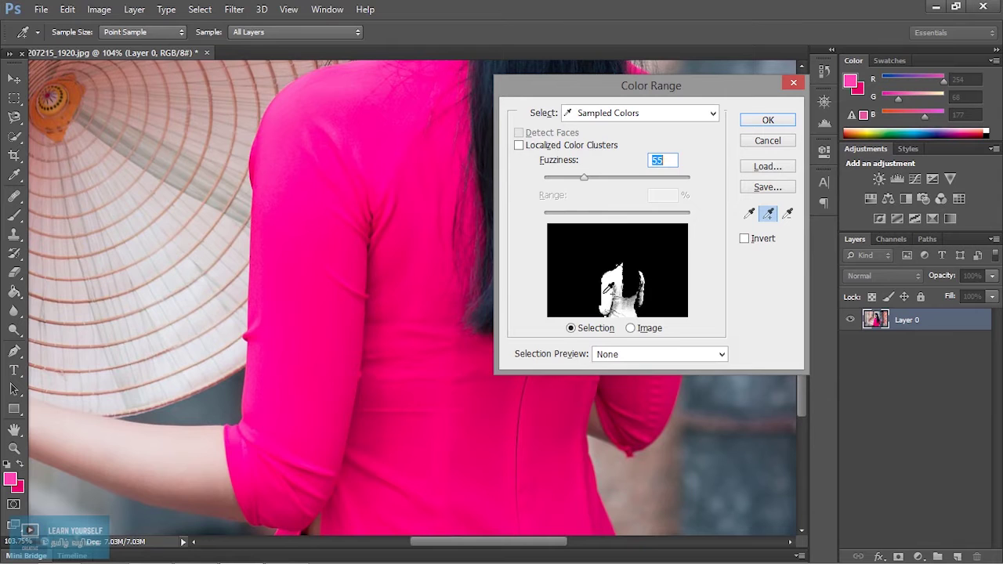
- Add more dress shades from the collar beside the hair and from the sleeve beyond the hair to the colour range
left_click_drag(356, 280, 267, 327)
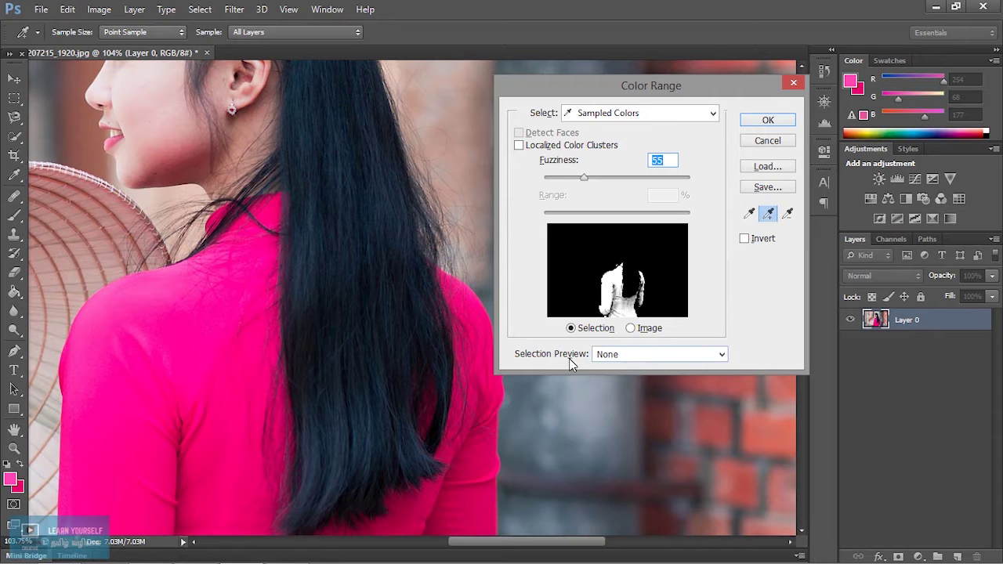
left_click(276, 206)
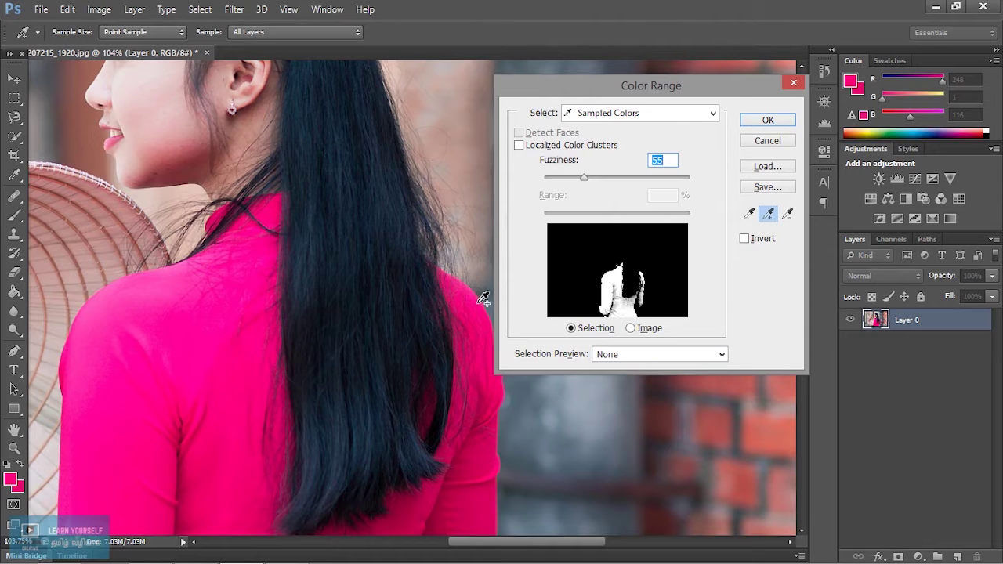
left_click_drag(443, 327, 413, 264)
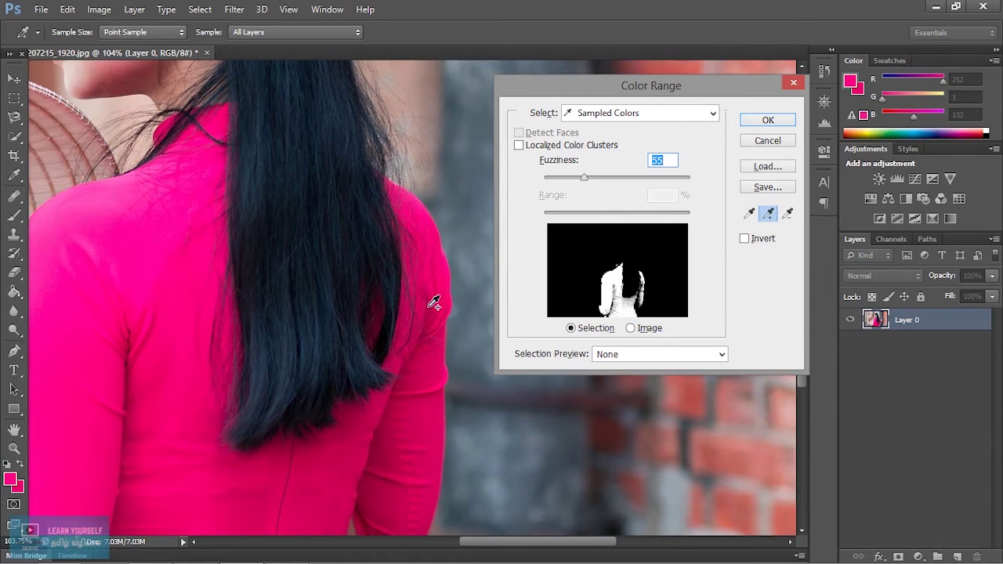
left_click(416, 365)
left_click_drag(418, 374, 453, 301)
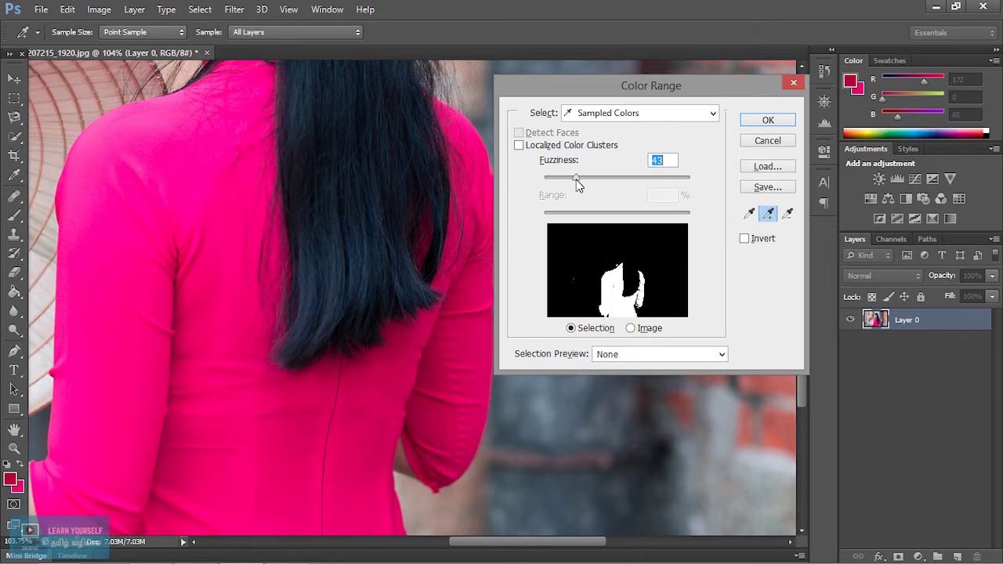
- Set the Fuzziness to 36, add the shade of the armpit fold, and apply the Color Range selection
left_click_drag(575, 180, 571, 184)
left_click(187, 265)
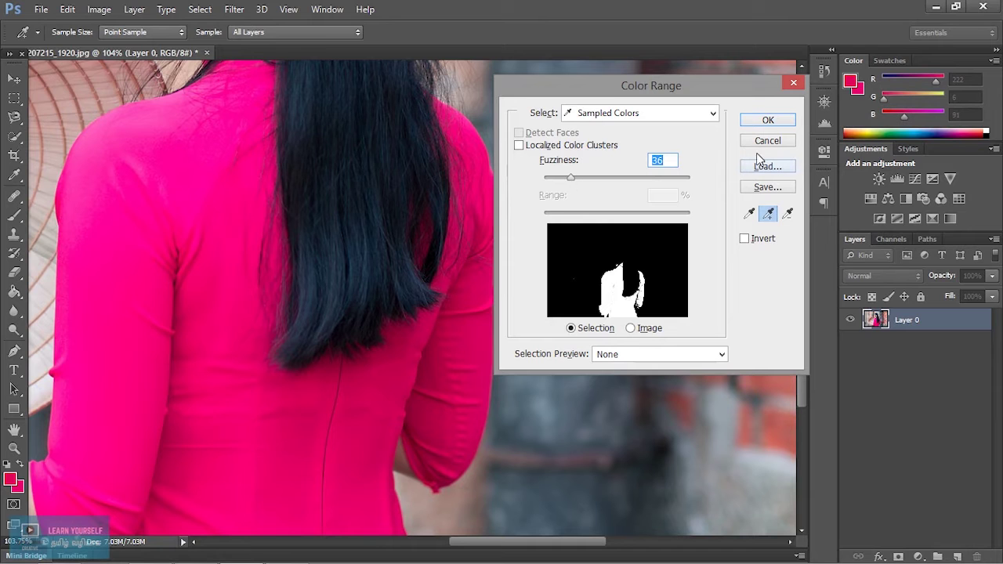
key("v")
left_click(769, 120)
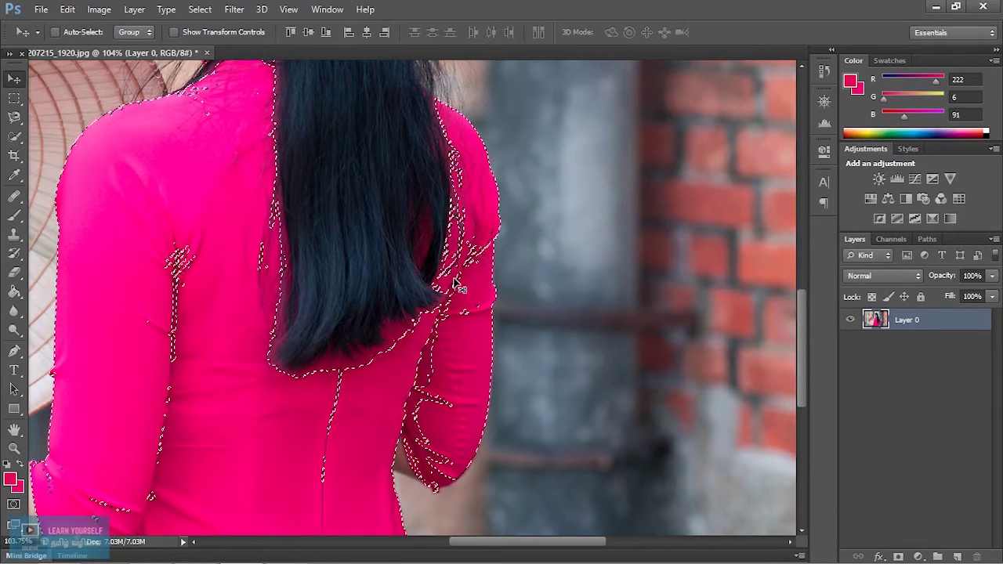
- Inspect the selection edges around the dress and switch to Quick Mask mode
scroll(462, 309, "down", 3)
scroll(462, 309, "down", 3)
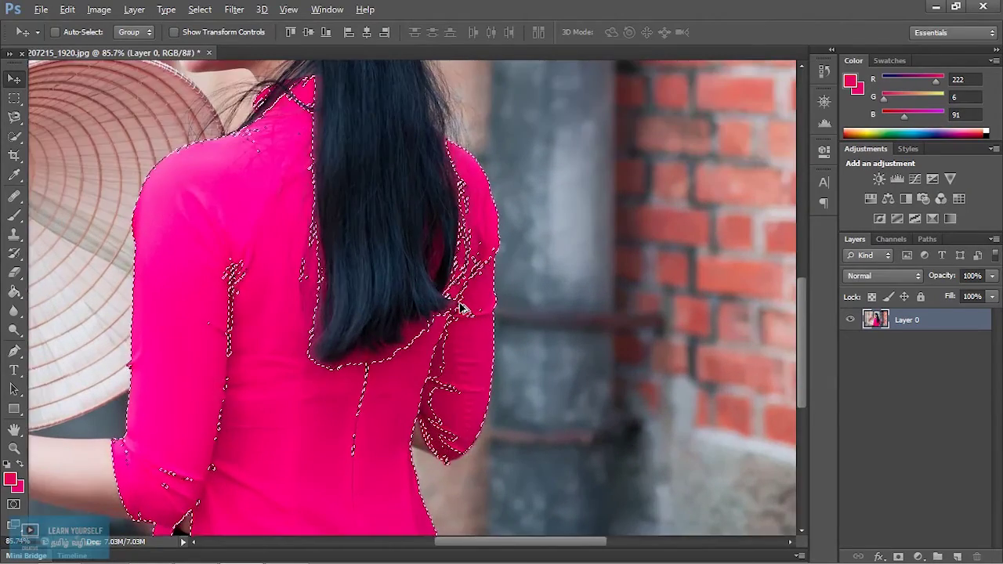
scroll(462, 309, "up", 2)
scroll(462, 310, "up", 1)
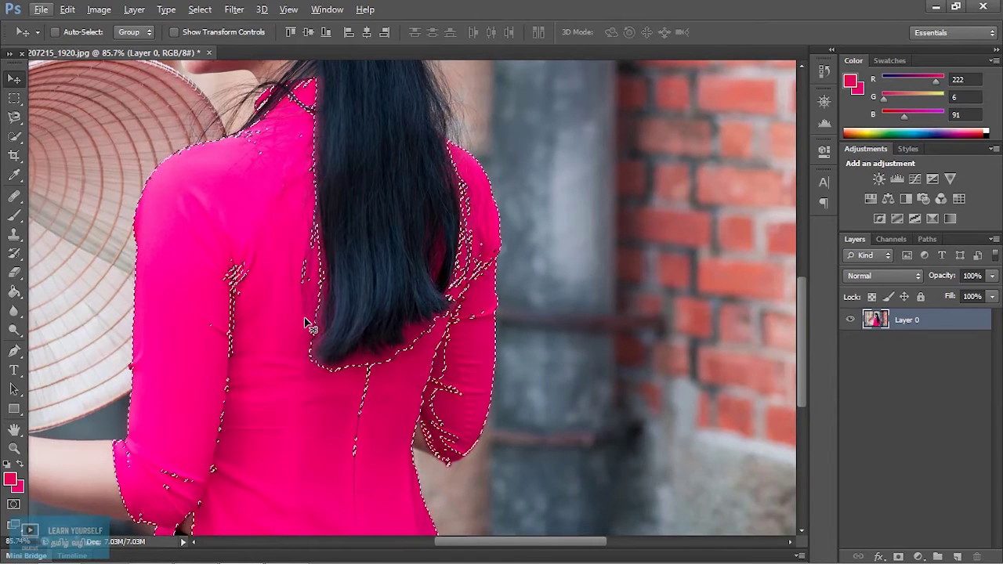
key("q")
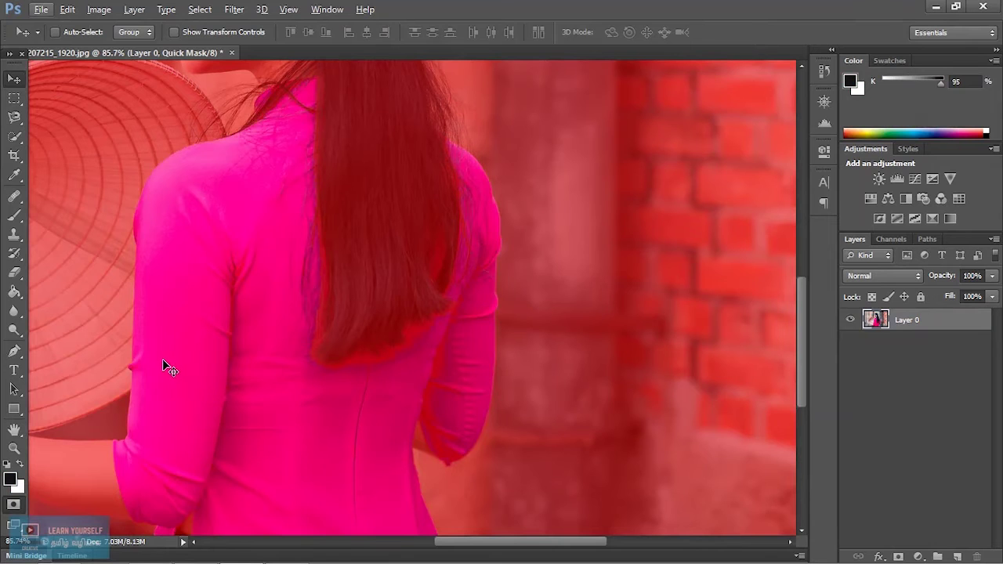
- Sample near-white from the mask with the Brush tool and paint along the dress edge below the hair tips to refine the quick mask
scroll(372, 329, "up", 1)
scroll(371, 329, "down", 2)
scroll(372, 329, "up", 3)
scroll(371, 329, "up", 2)
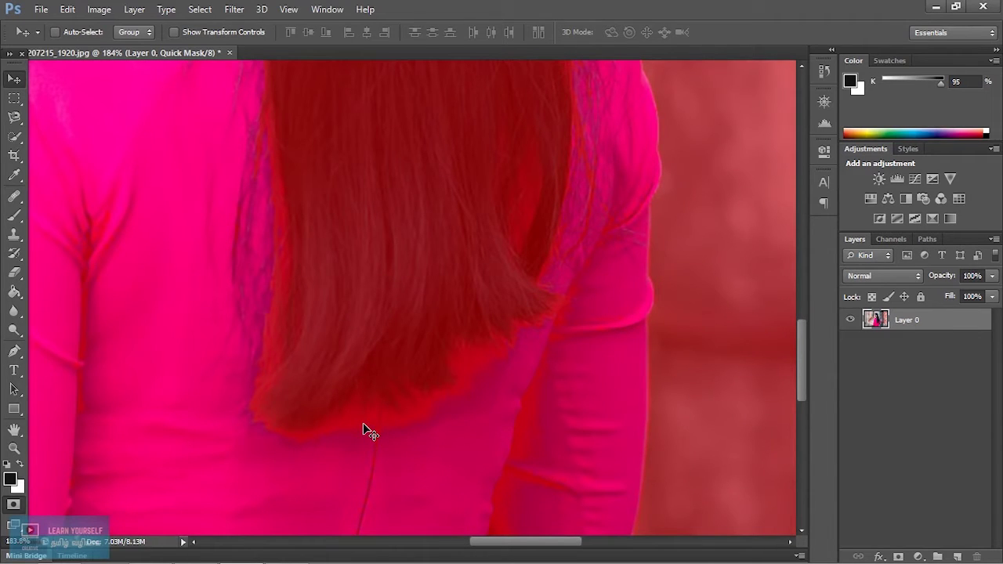
key("b")
mouse_move(365, 447)
left_mouse_down()
mouse_move(395, 450)
mouse_move(271, 473)
mouse_move(424, 452)
mouse_move(296, 475)
mouse_move(370, 475)
mouse_move(453, 430)
left_mouse_up()
key("ctrl+z")
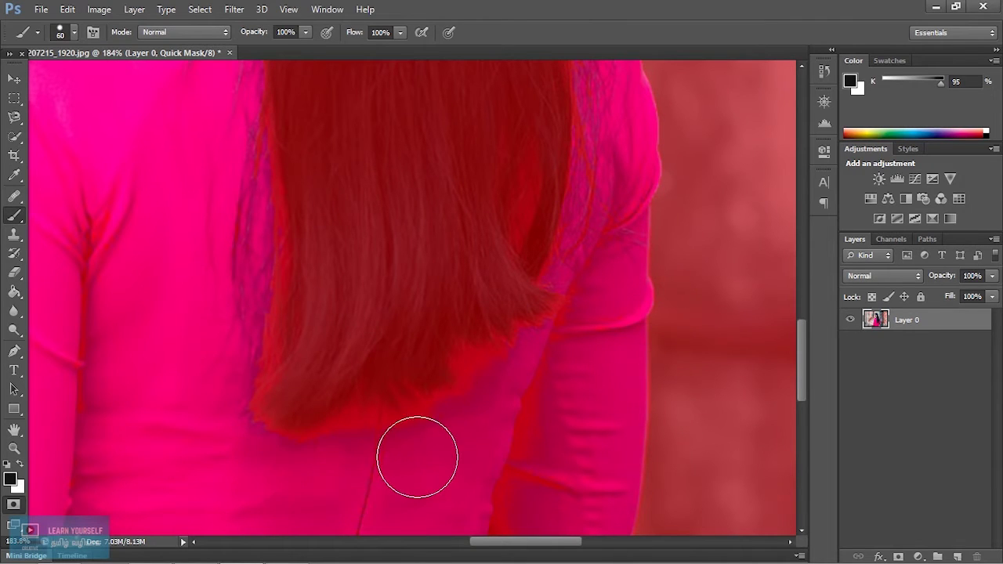
left_click(402, 444, "alt")
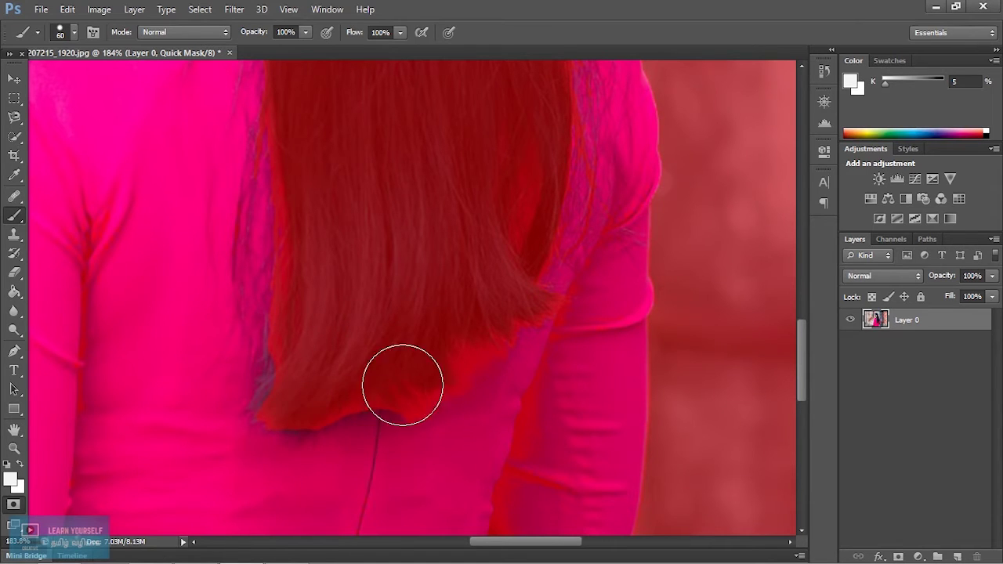
scroll(488, 421, "down", 5)
key("alt")
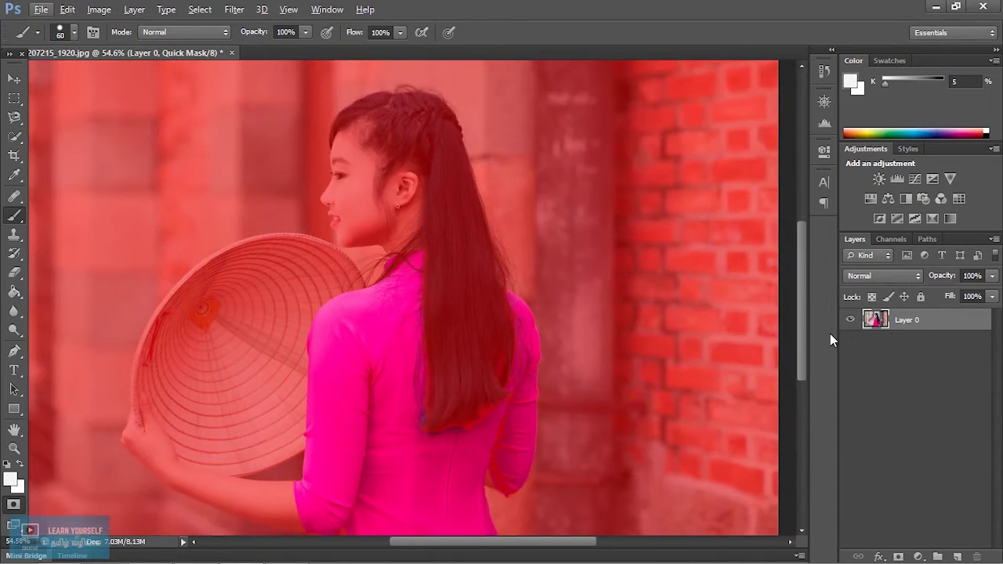
- Show the document's channels and exit Quick Mask mode to turn the mask into a selection
left_click(895, 238)
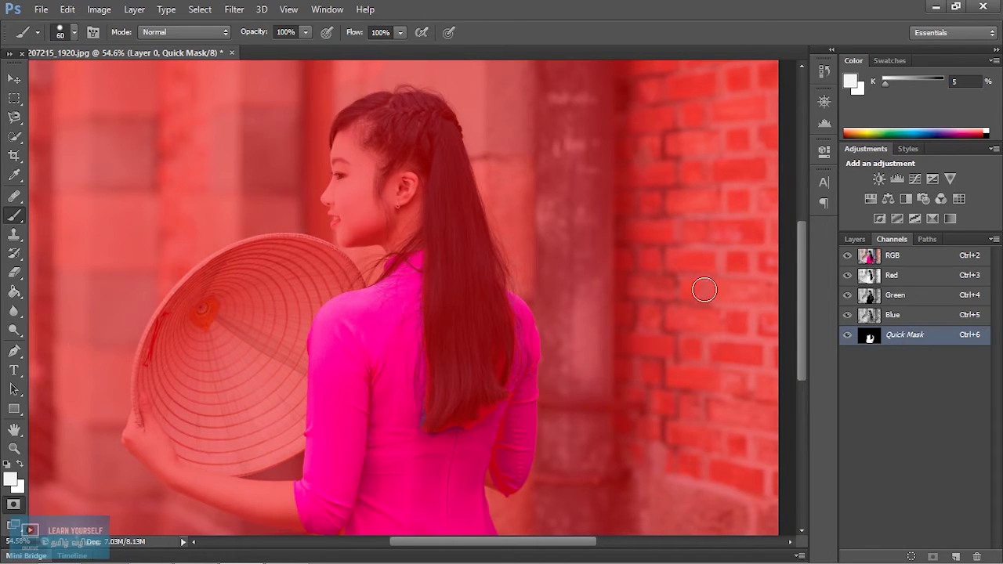
left_click(199, 9)
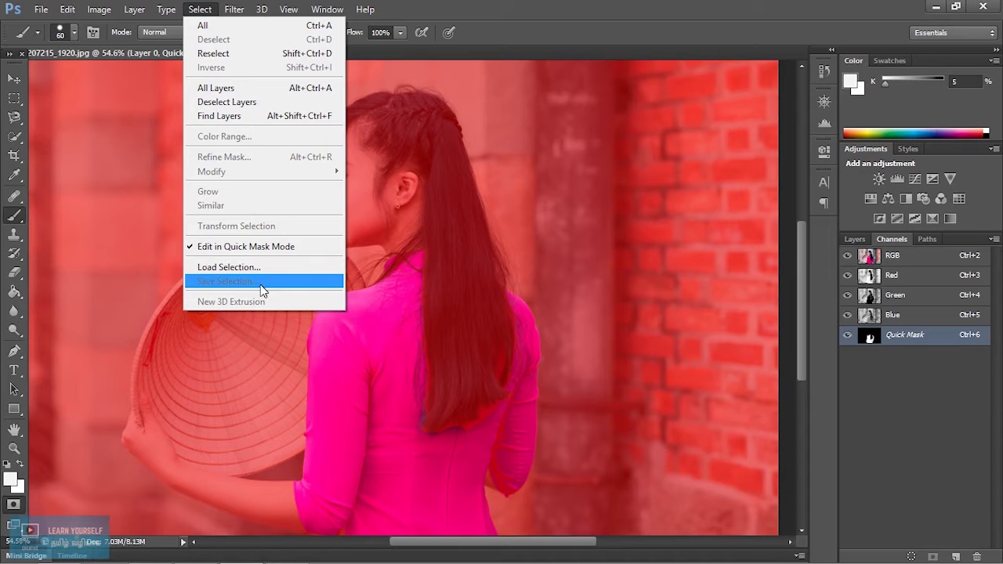
left_click(14, 79)
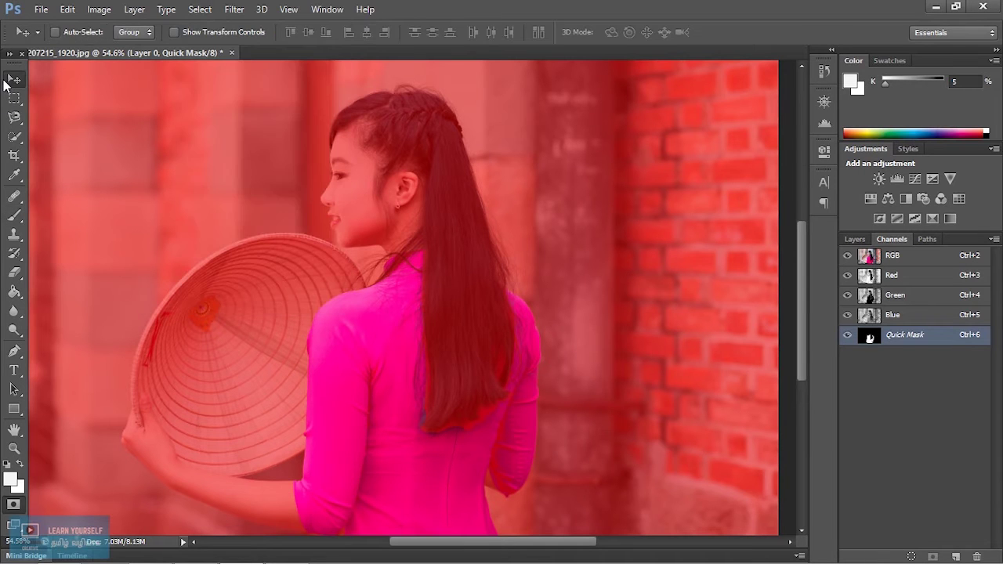
left_click(13, 506)
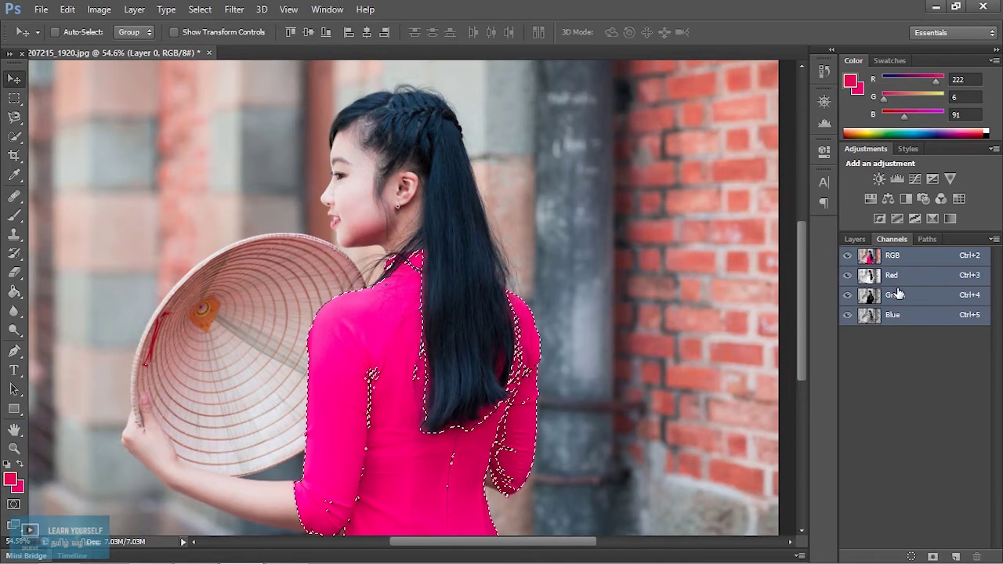
- Save the dress selection as a new channel named ColorRange and deselect
left_click(188, 11)
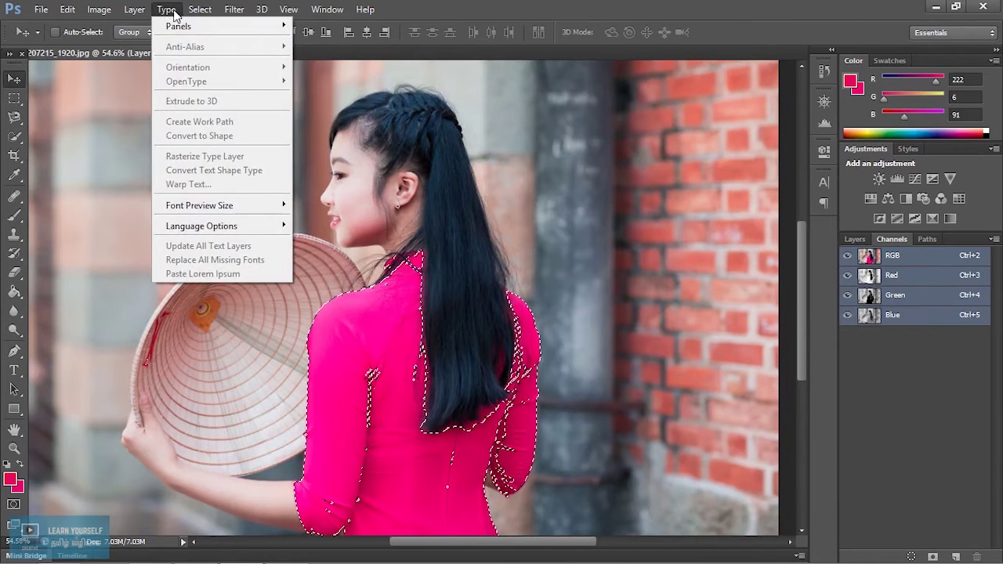
mouse_move(168, 9)
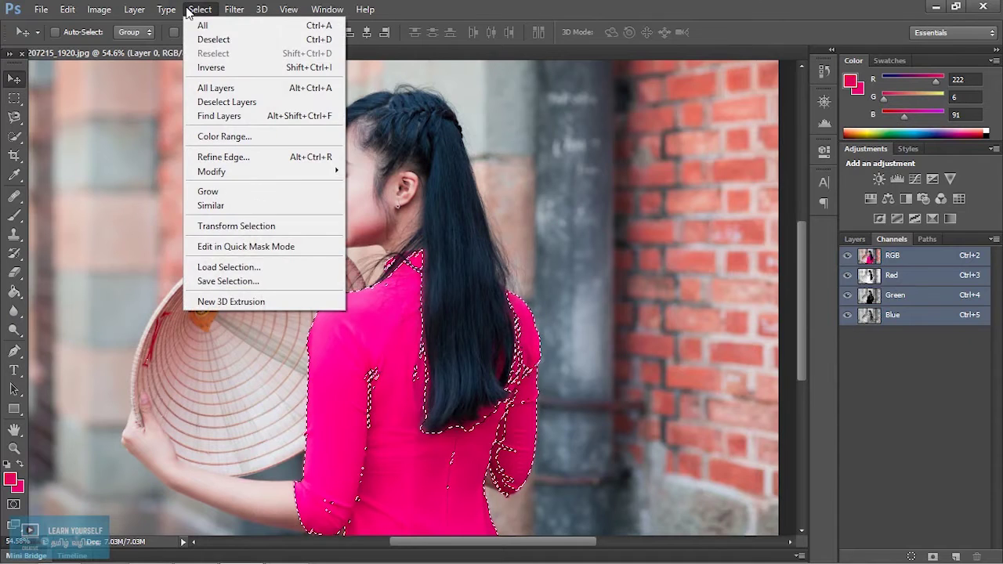
left_click(206, 280)
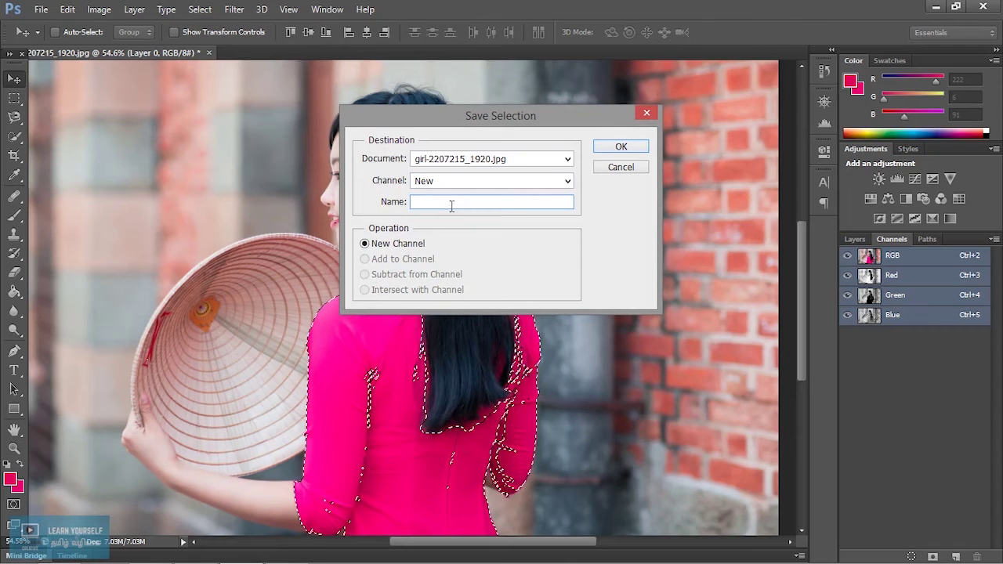
type("Co")
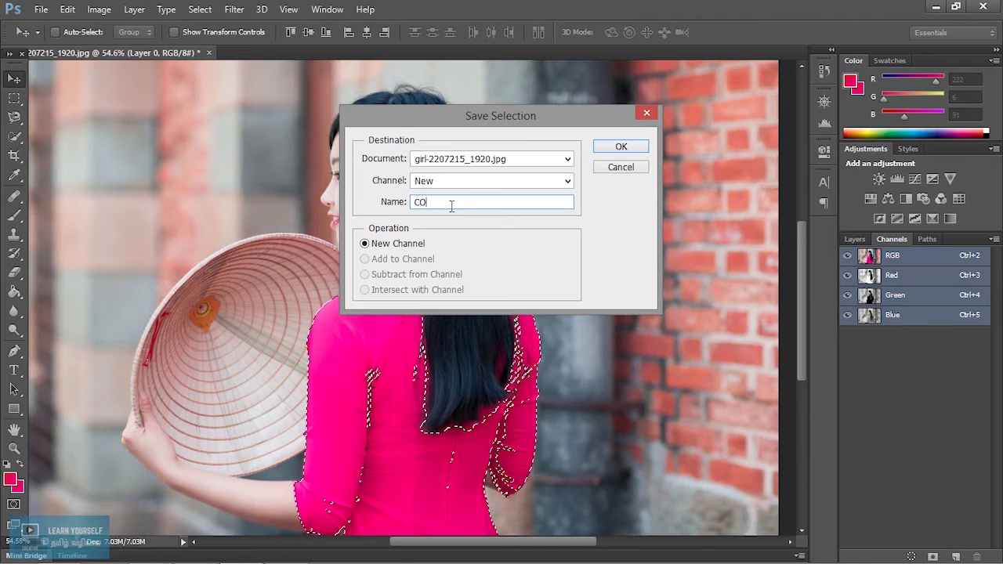
type("lorRange")
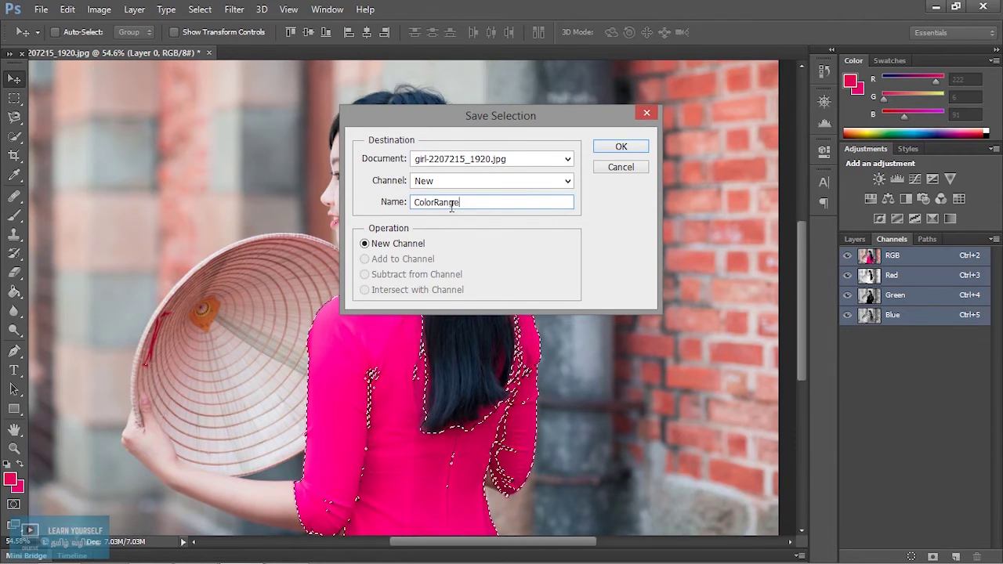
left_click(619, 148)
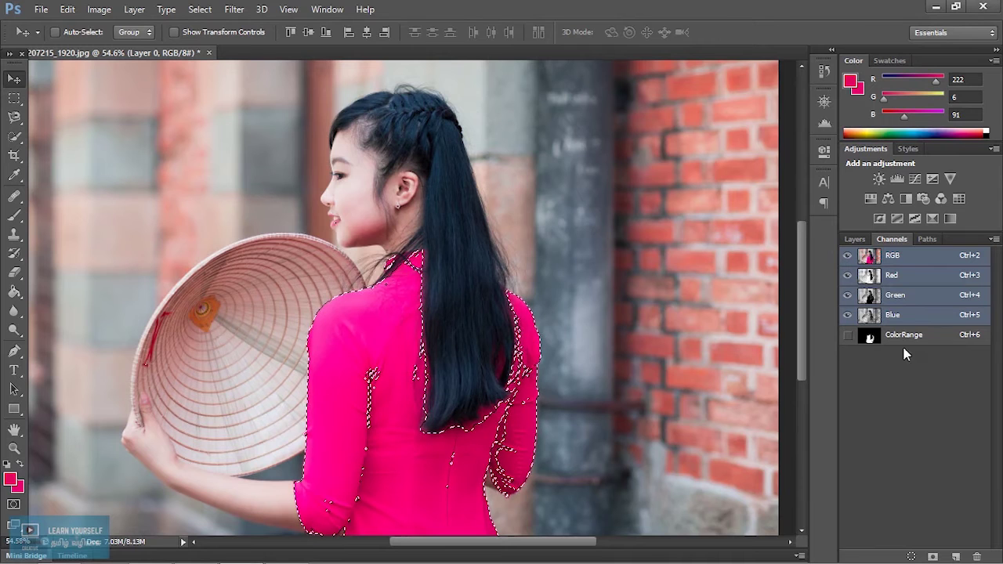
left_click(854, 238)
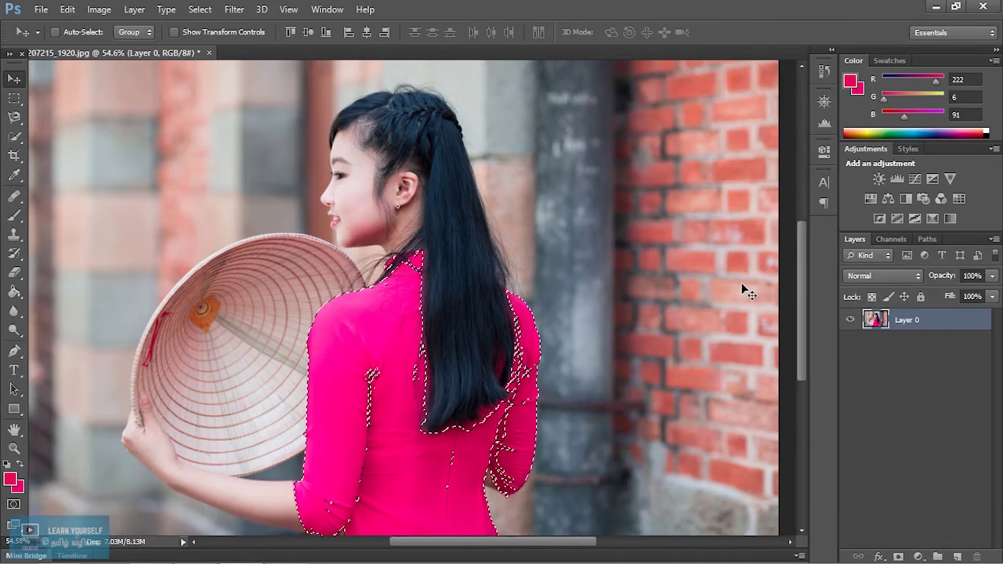
key("ctrl+d")
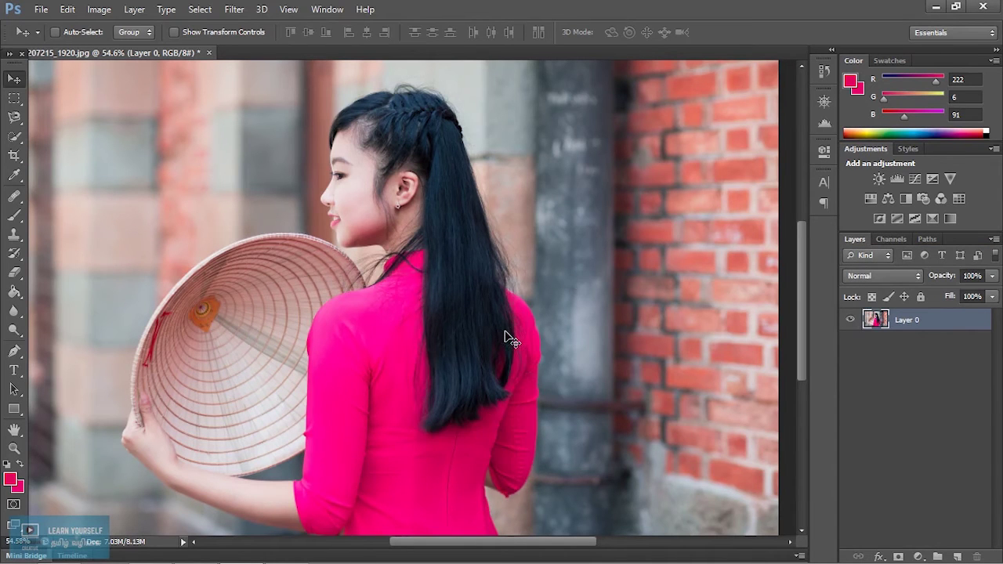
- View the ColorRange channel on its own and return to the RGB composite
left_click(891, 239)
double_click(904, 334)
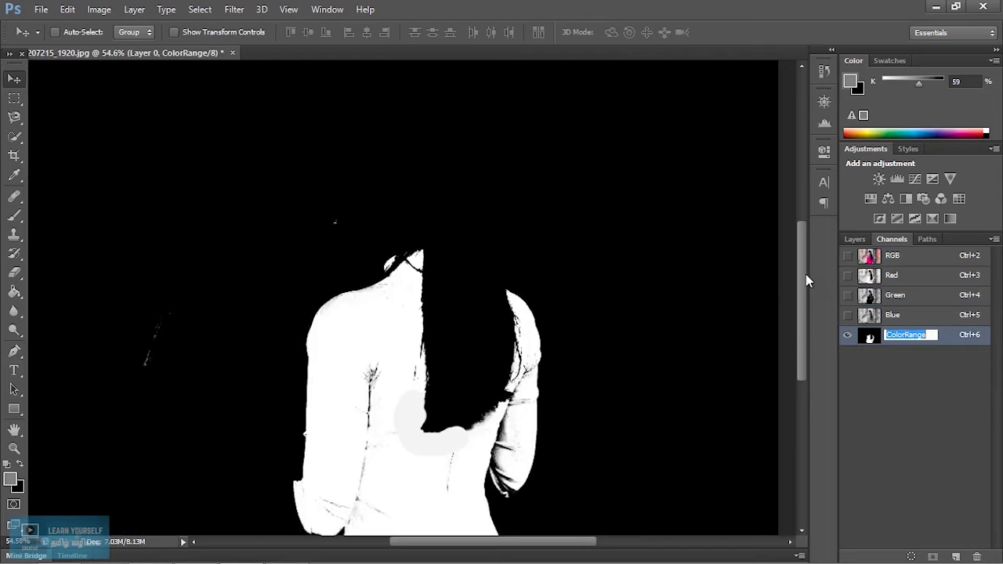
key("Return")
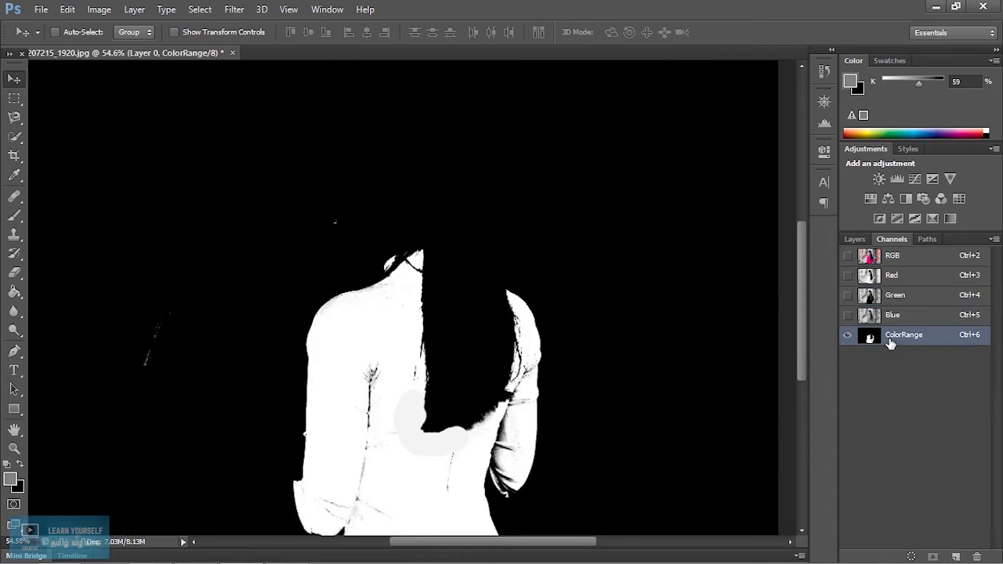
left_click(901, 262)
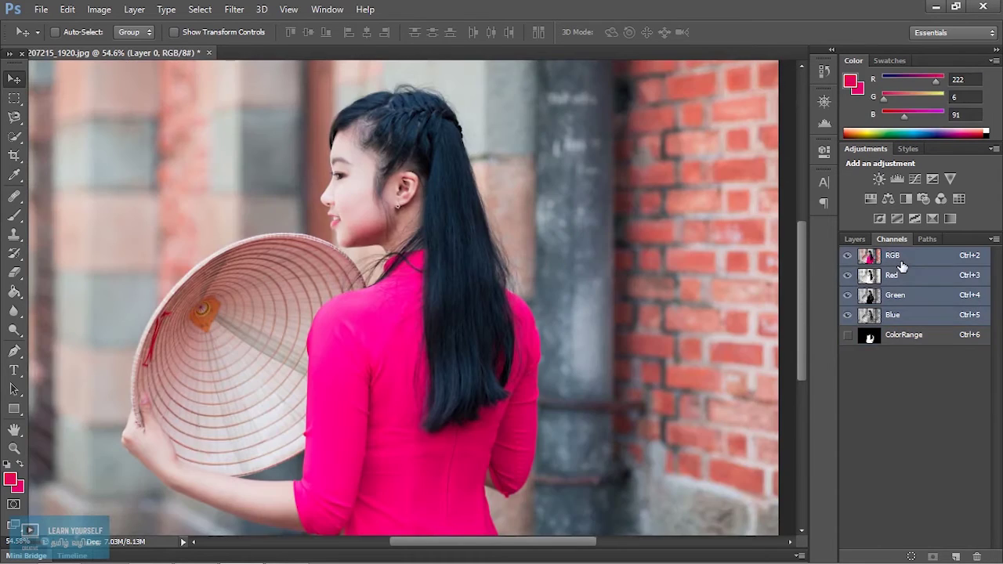
- Load the dress selection directly from the ColorRange channel, deselect it, and return to the layers
left_click(912, 339, "ctrl")
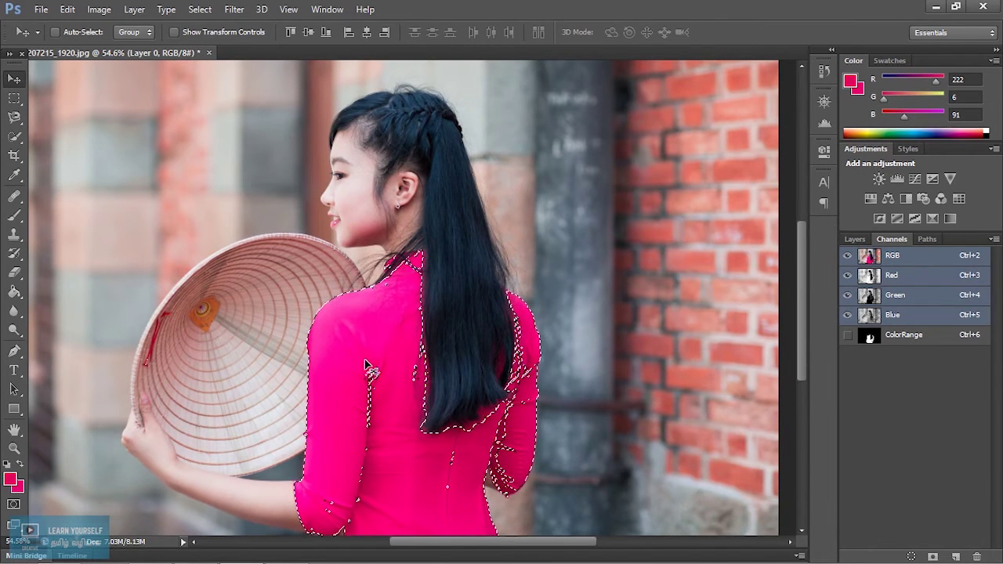
key("ctrl+h")
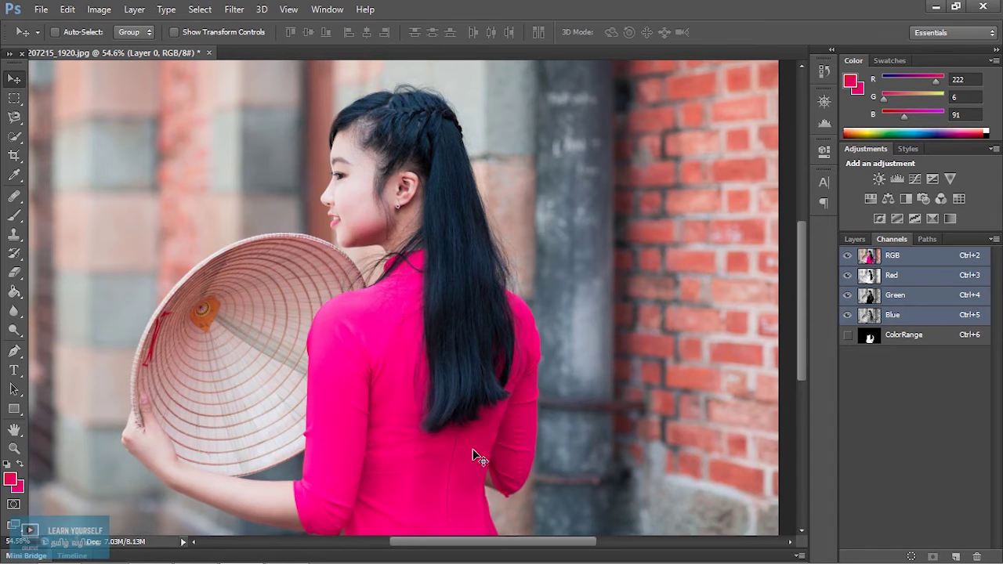
left_click(857, 239)
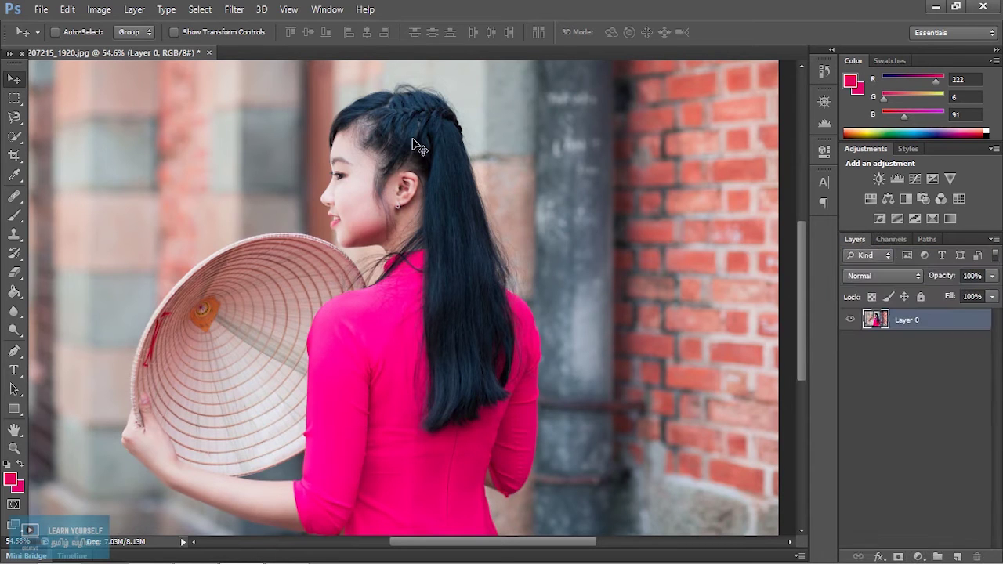
- Use Load Selection with the ColorRange channel as source to reload the dress as a new selection
left_click(199, 9)
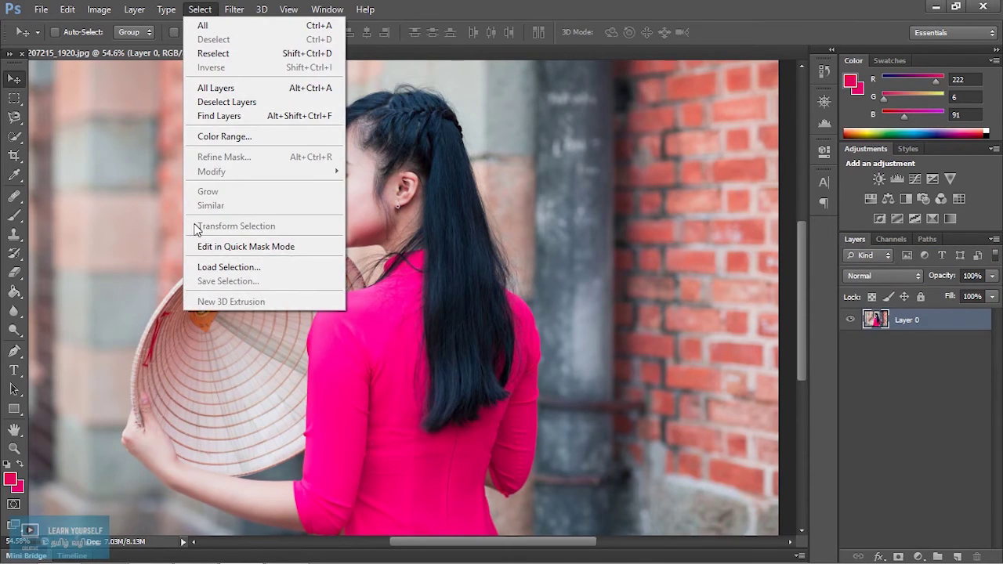
left_click(211, 267)
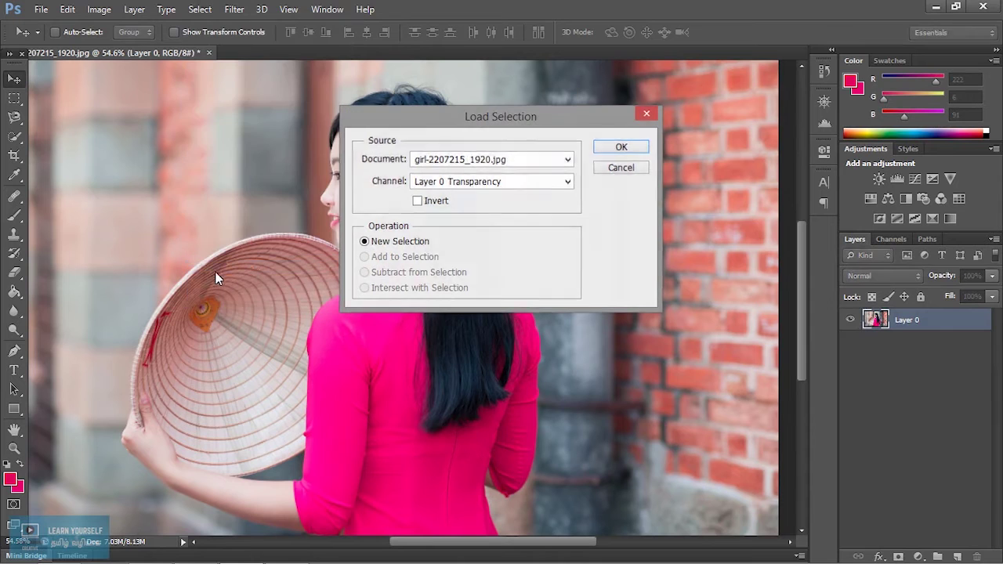
left_click(481, 184)
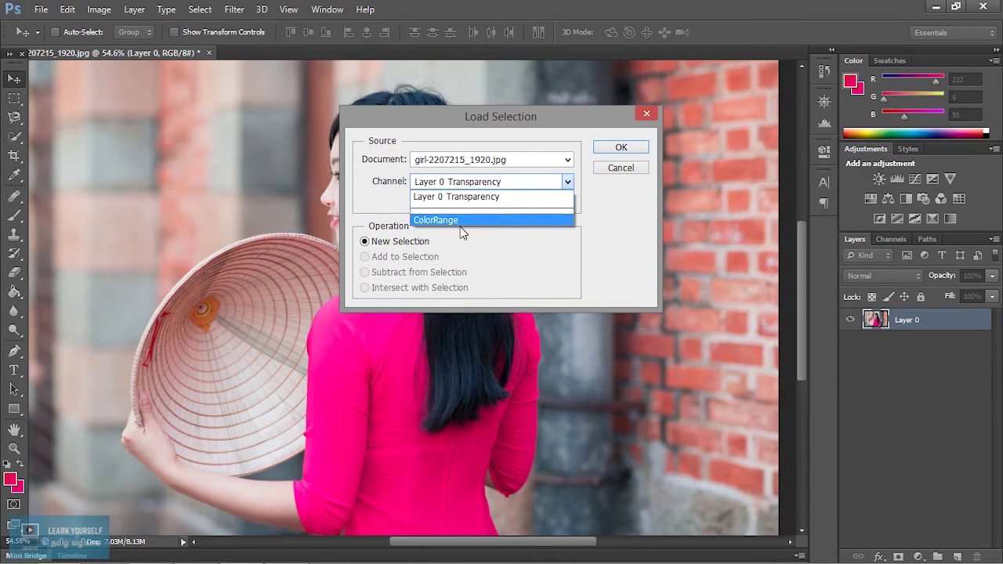
left_click(485, 220)
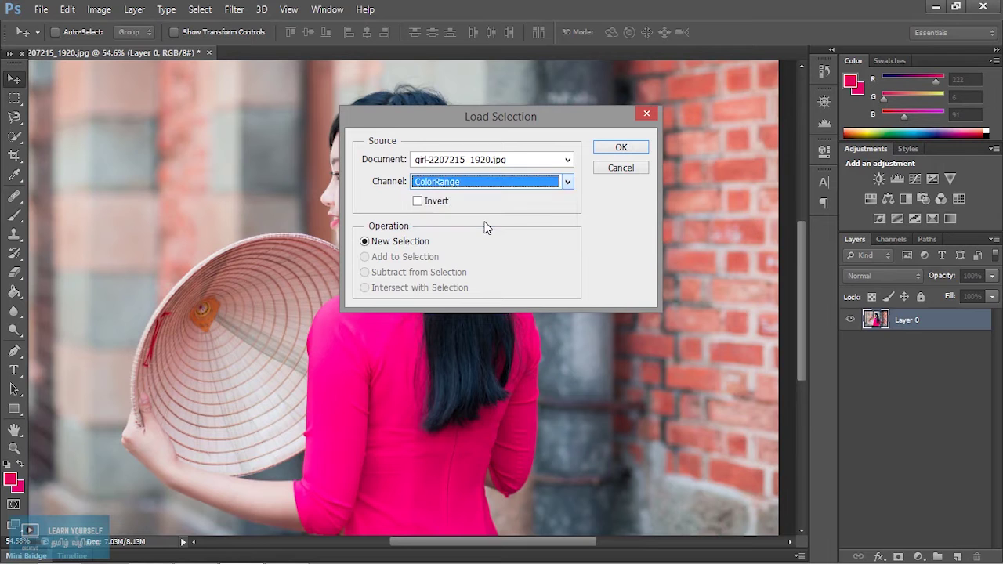
left_click(620, 149)
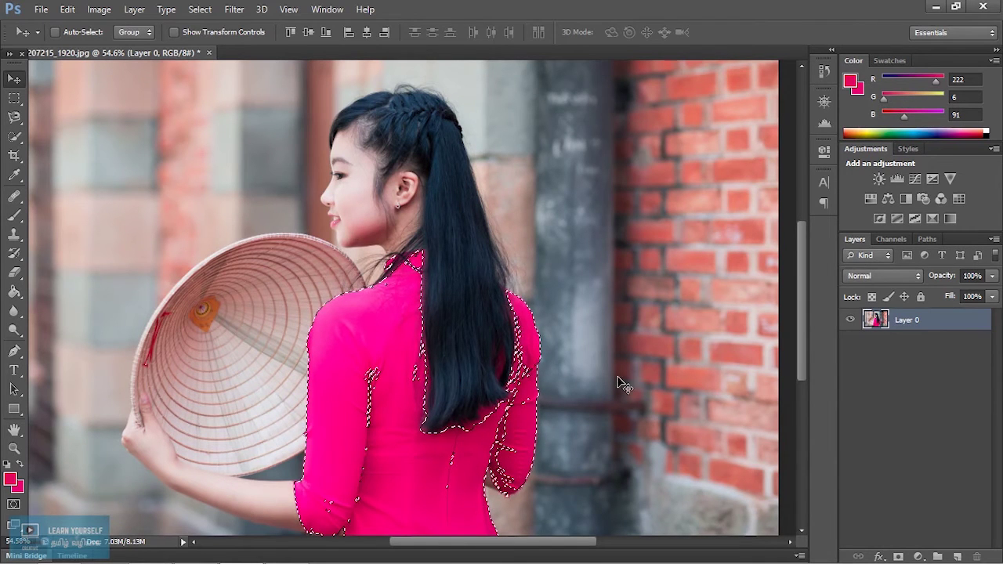
- Duplicate Layer 0 and deselect the dress with the RGB composite active
left_click(891, 240)
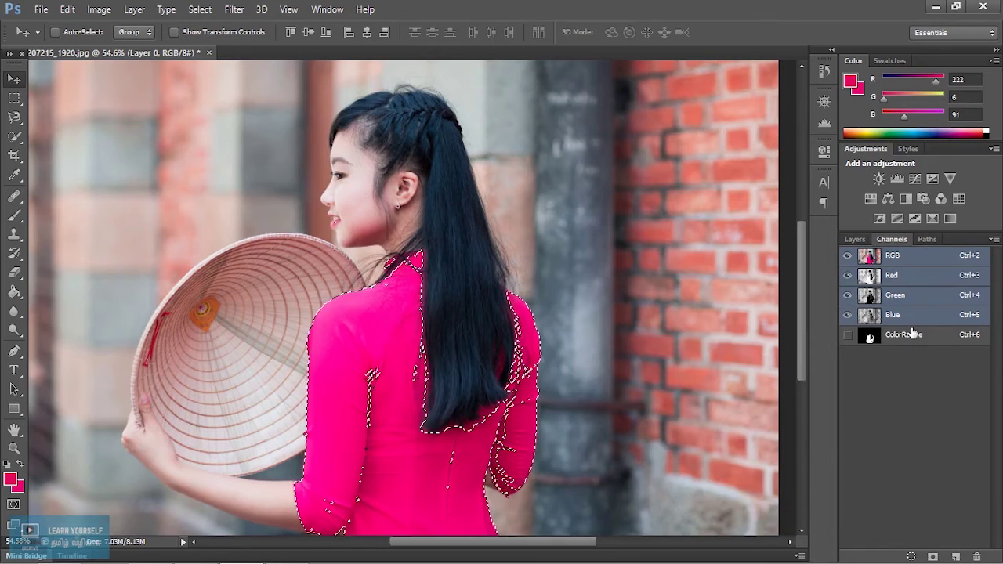
left_click(907, 335)
double_click(910, 342)
key("Escape")
key("ctrl+2")
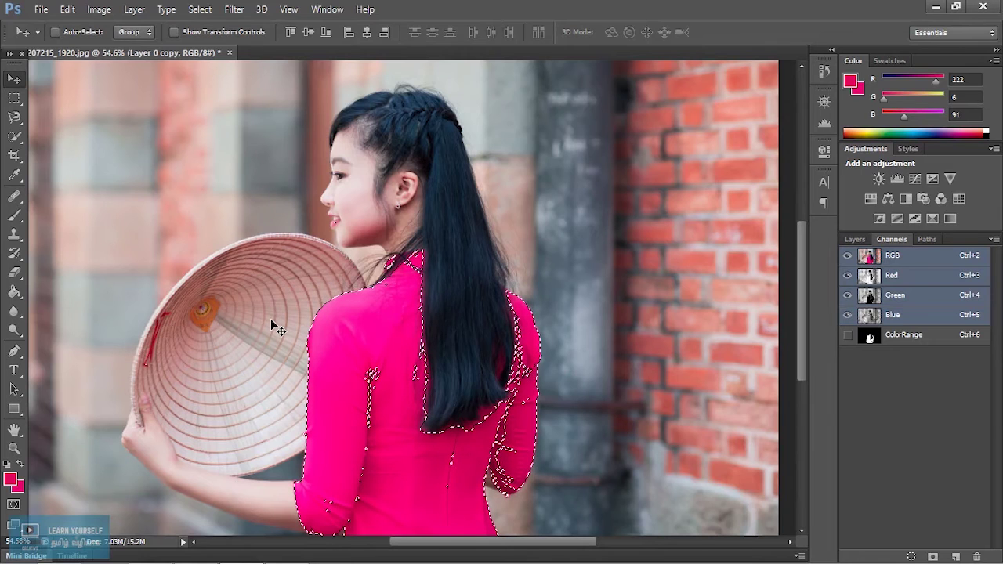
key("ctrl+d")
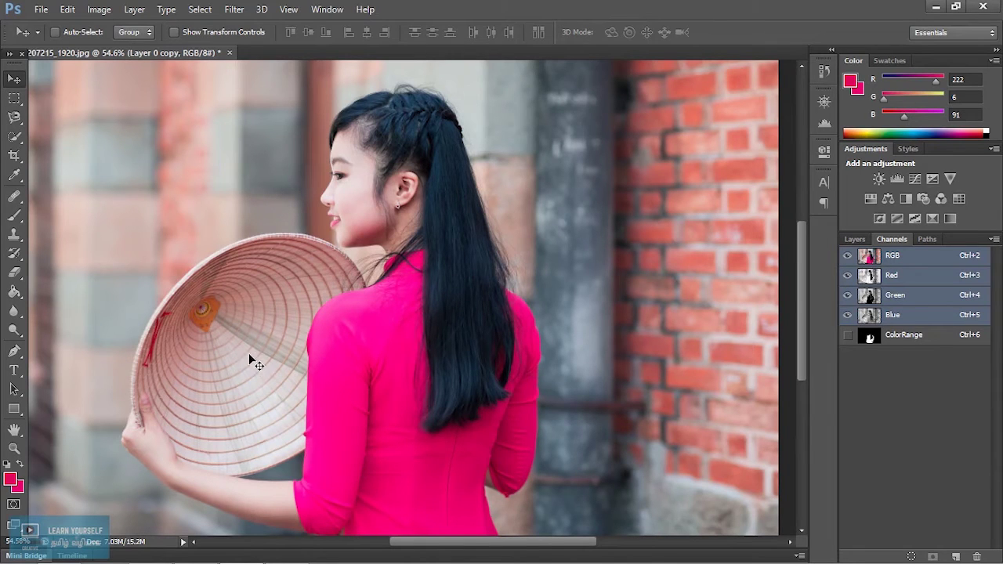
- Select the inner area of the conical hat with the Quick Selection tool
left_click(227, 10)
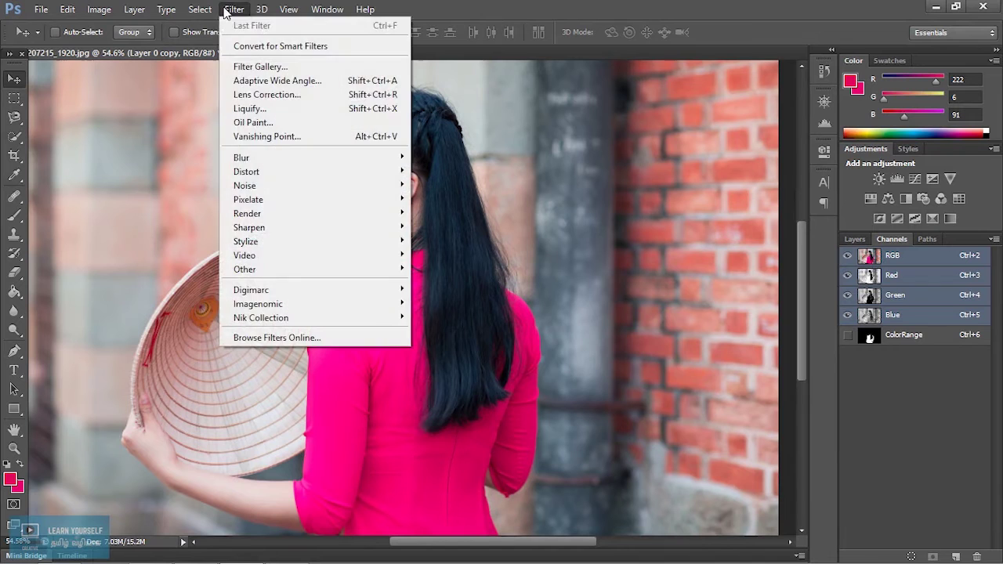
left_click(196, 9)
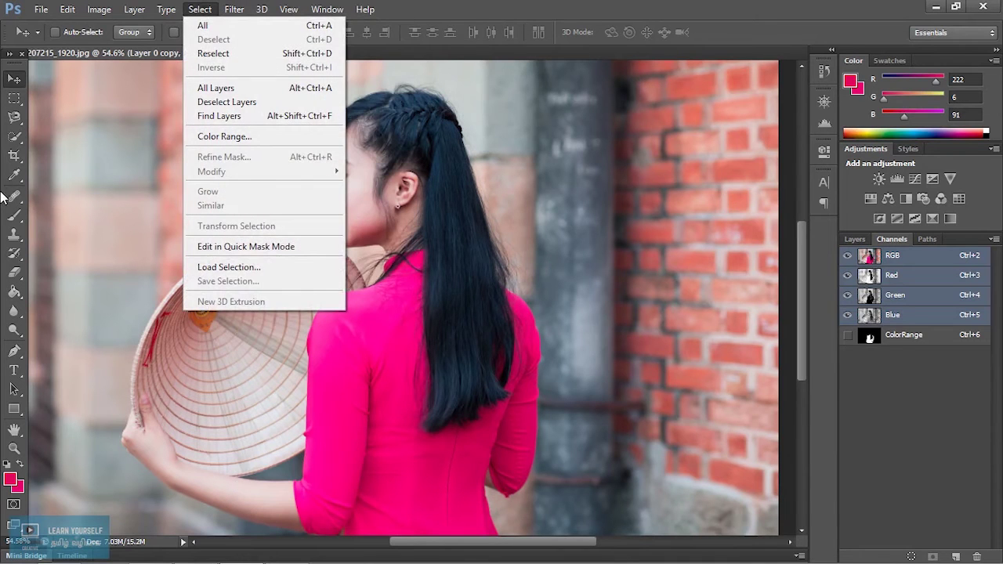
left_click(13, 139)
right_click(12, 145)
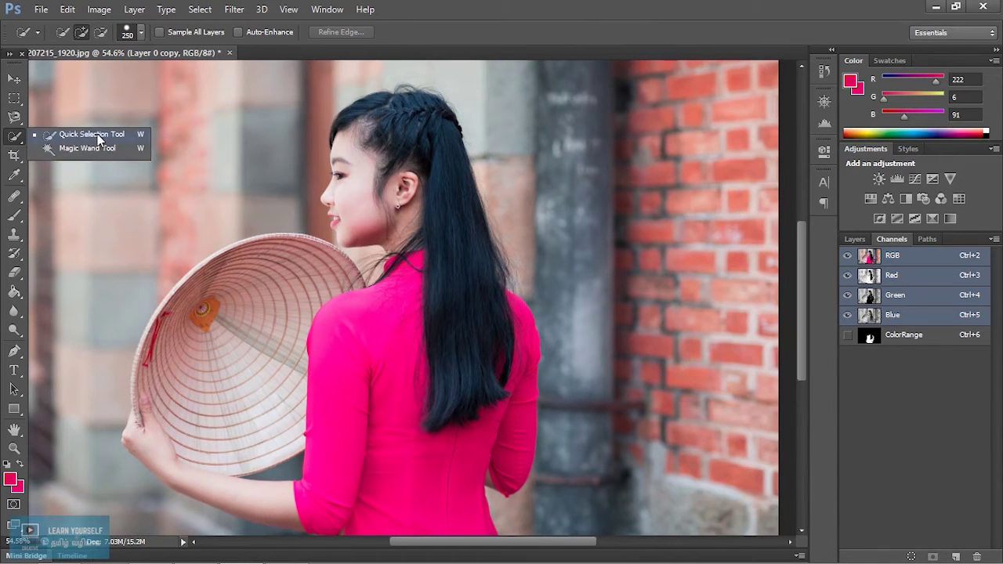
left_click(92, 134)
mouse_move(205, 314)
left_mouse_down()
mouse_move(235, 282)
mouse_move(266, 329)
mouse_move(216, 427)
mouse_move(290, 344)
mouse_move(290, 250)
mouse_move(282, 278)
left_mouse_up()
- Reduce the Quick Selection brush size to 125 and add the hat's outer rim to the selection
key("bracketleft")
key("bracketleft")
key("bracketleft")
key("bracketleft")
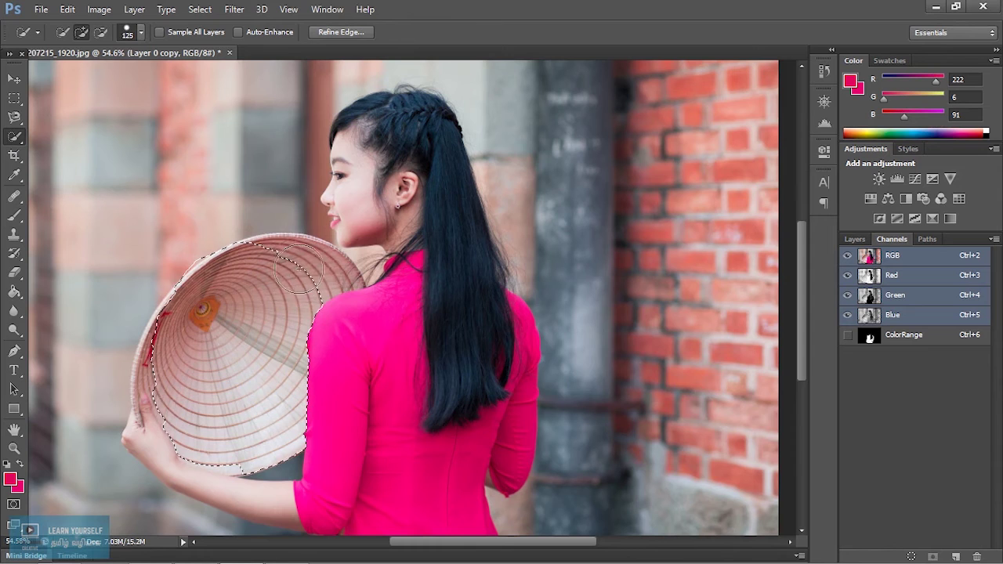
mouse_move(169, 341)
left_mouse_down()
mouse_move(159, 378)
mouse_move(184, 333)
left_mouse_up()
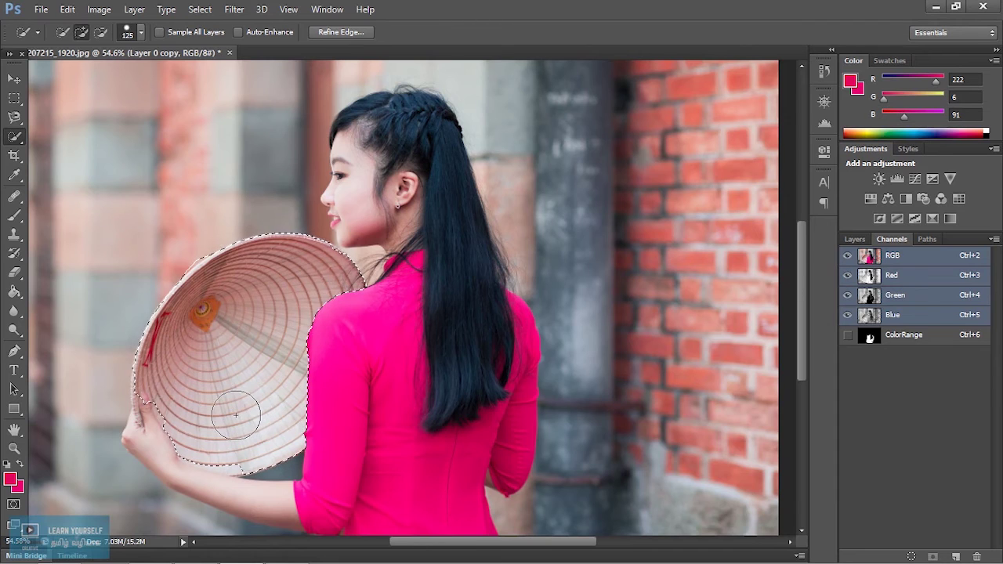
- Check the hat selection in Quick Mask mode, view the Quick Mask Options, and return to the normal selection view
key("q")
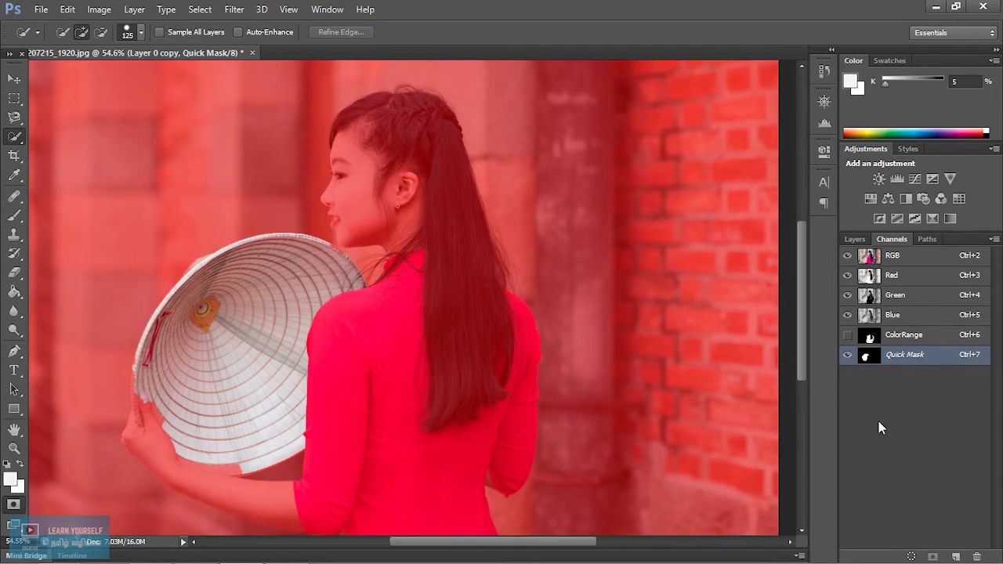
double_click(912, 357)
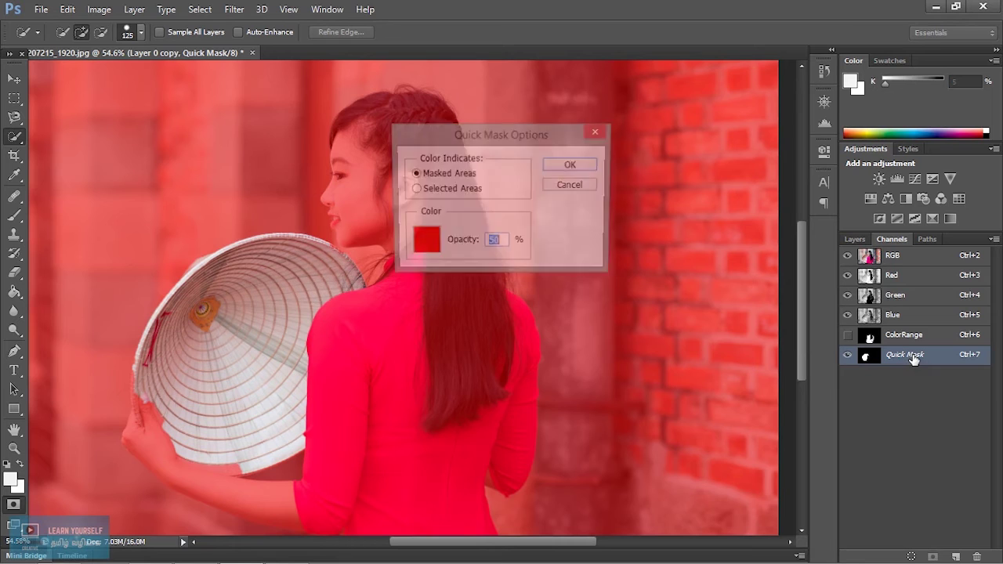
left_click(576, 188)
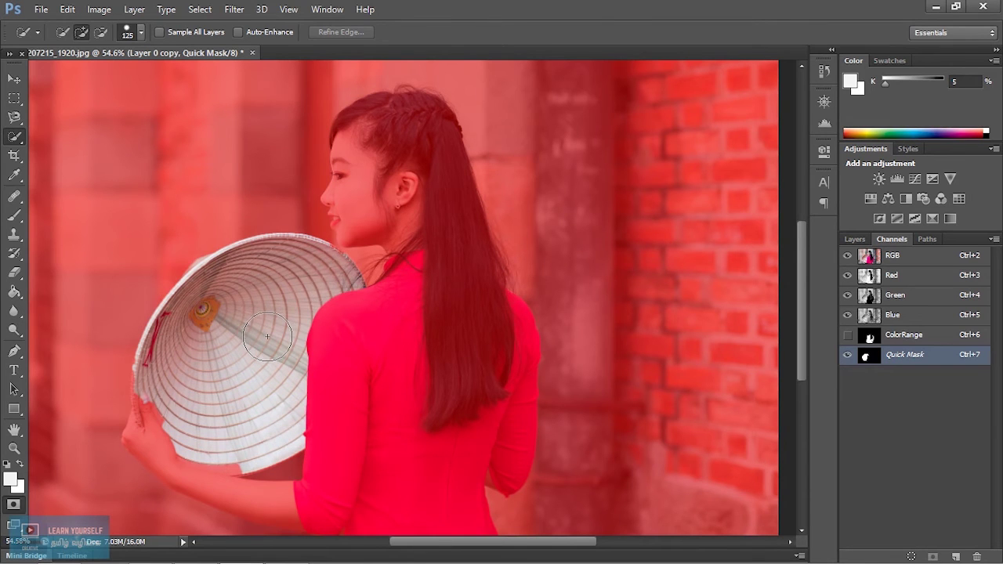
key("q")
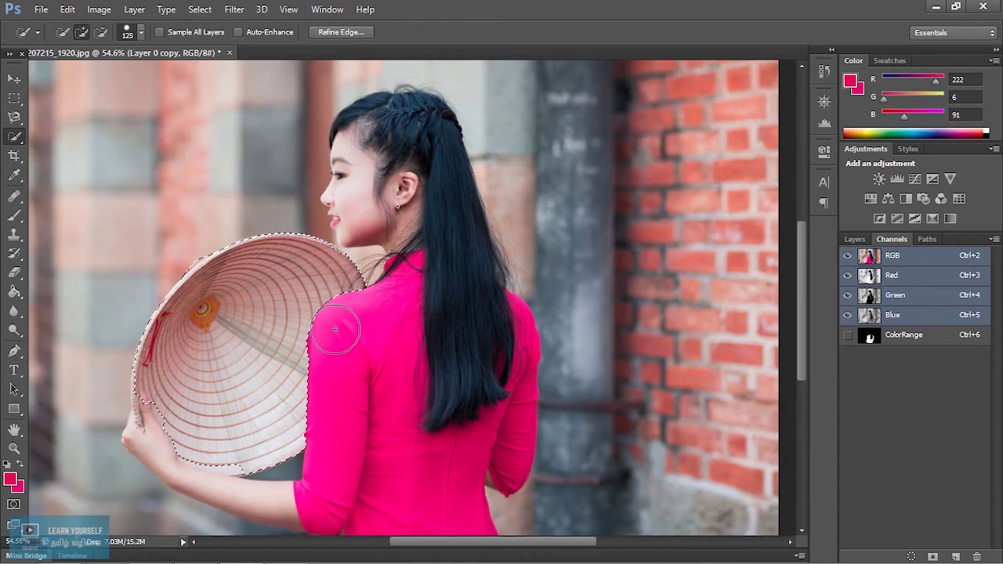
scroll(365, 392, "down", 2)
scroll(365, 392, "up", 1)
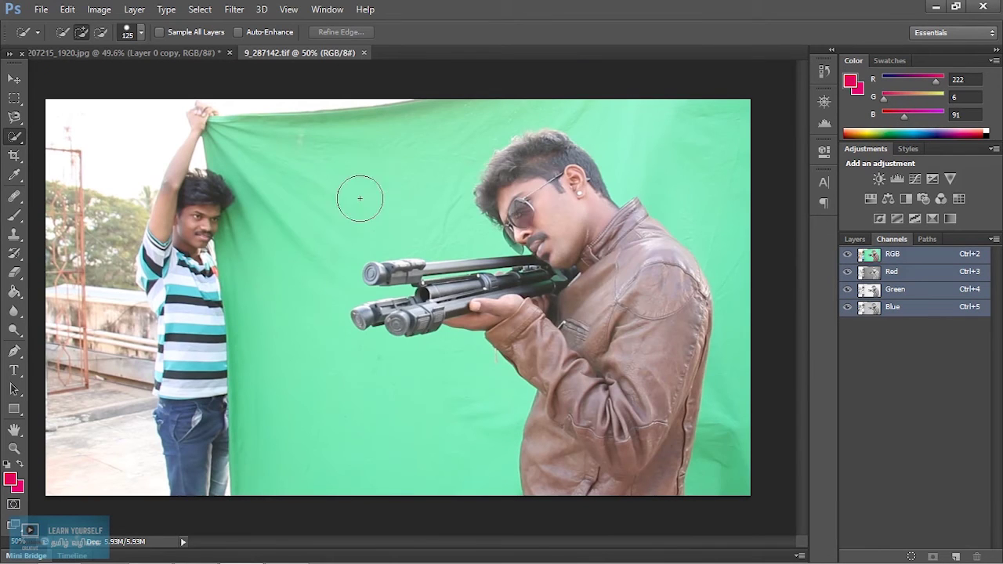
- Select the green backdrop of 9_287142.tif with Color Range, adding samples from the cloth behind the jacket and above the man's head
left_click(854, 239)
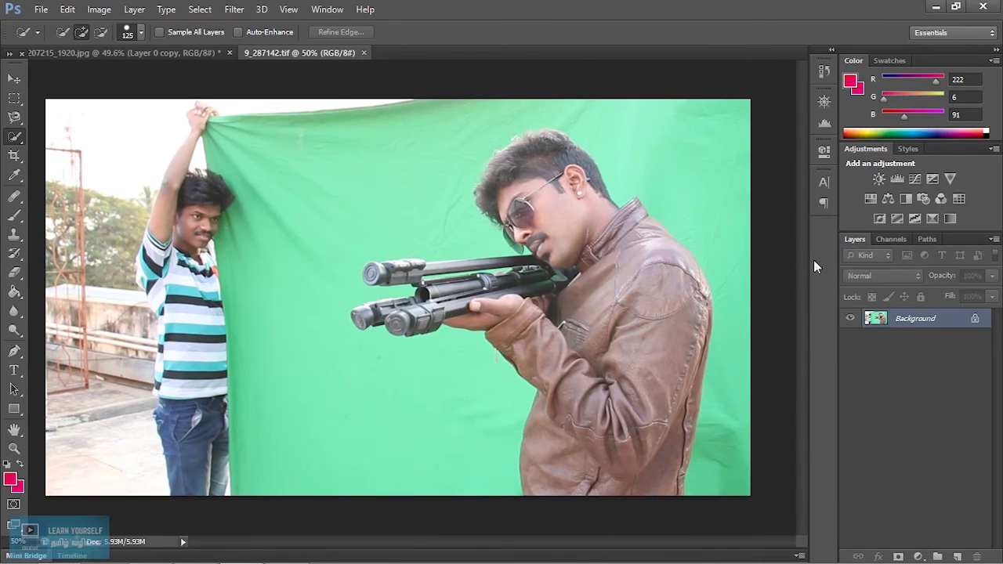
left_click(197, 12)
left_click(238, 135)
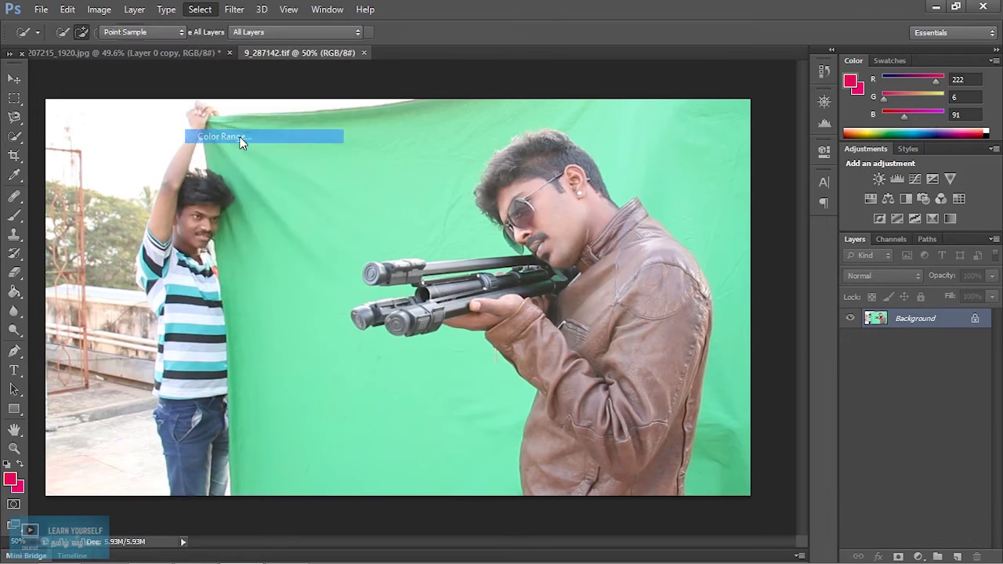
left_click(450, 197)
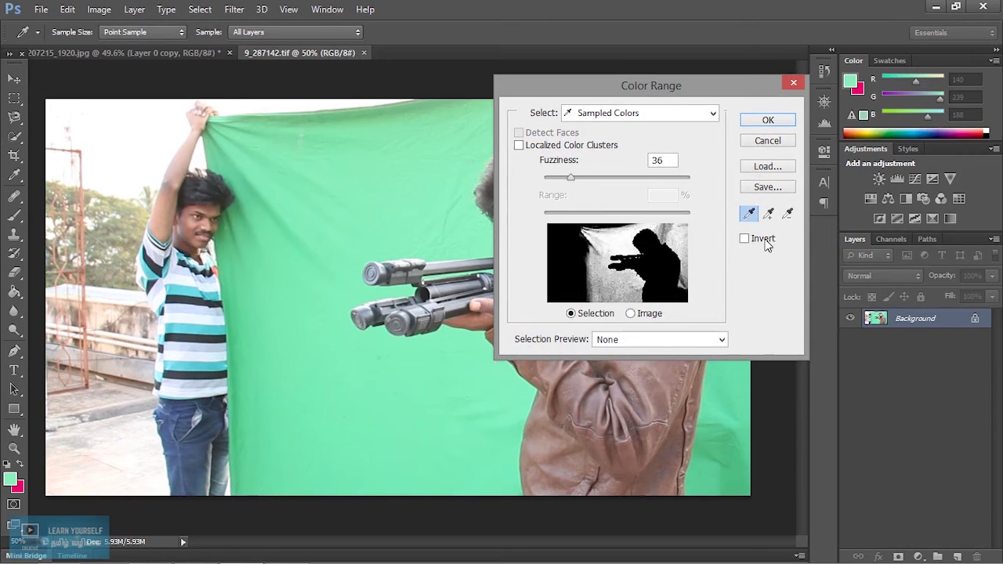
left_click(768, 213)
left_click(733, 447)
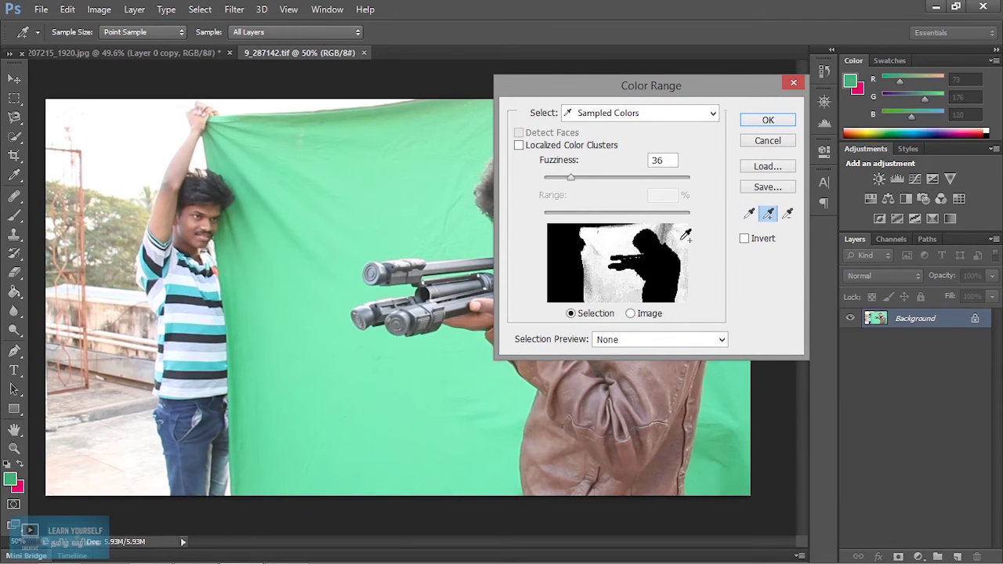
left_click_drag(634, 86, 253, 72)
left_click(593, 117)
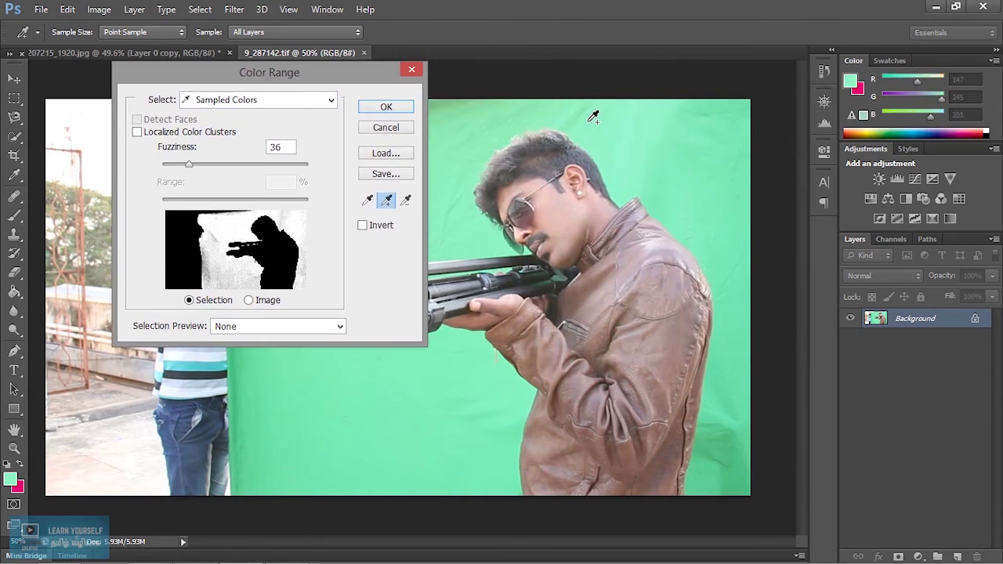
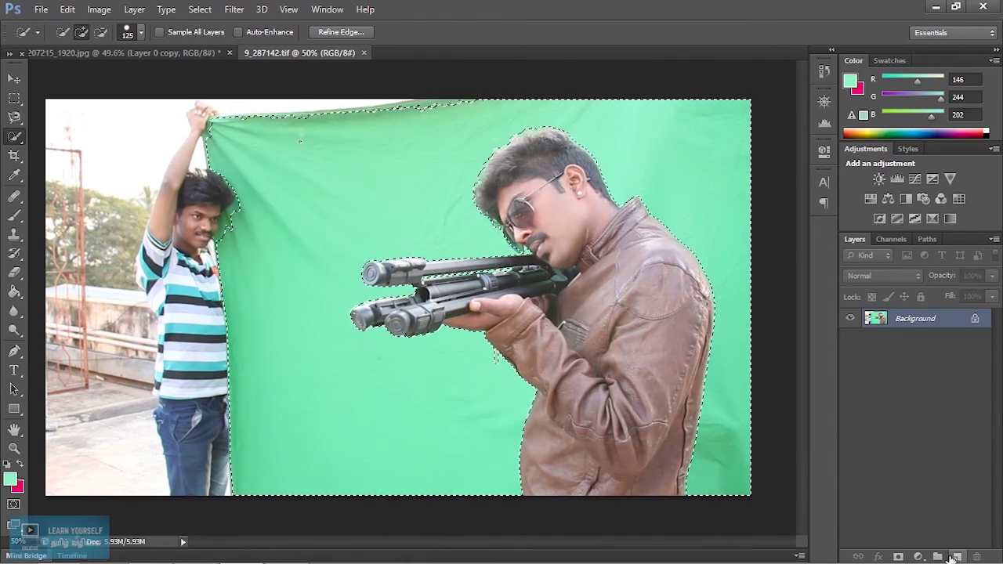
- Add a new blank layer and convert the locked Background into a regular layer named Layer 0
left_click(957, 556)
double_click(917, 337)
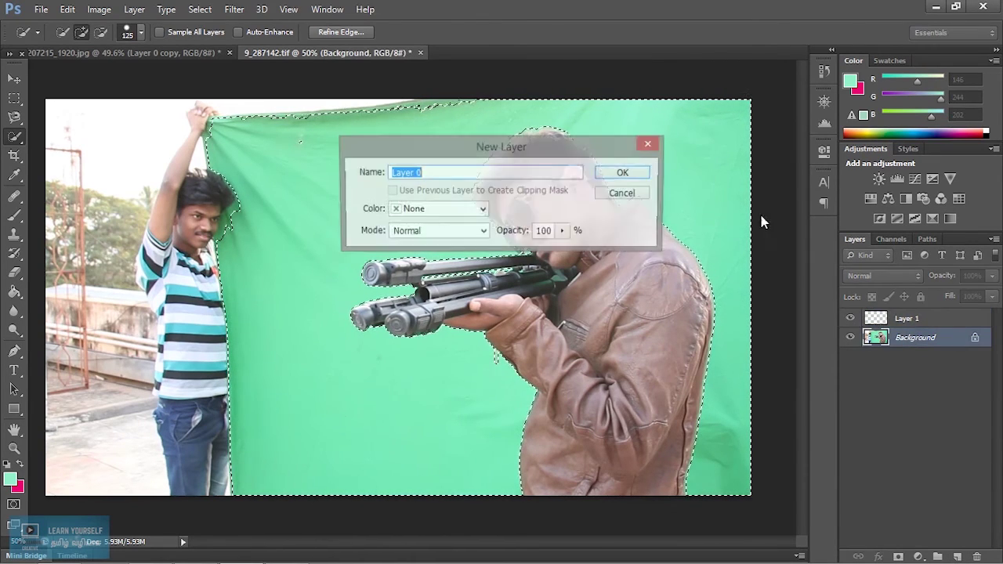
left_click(618, 172)
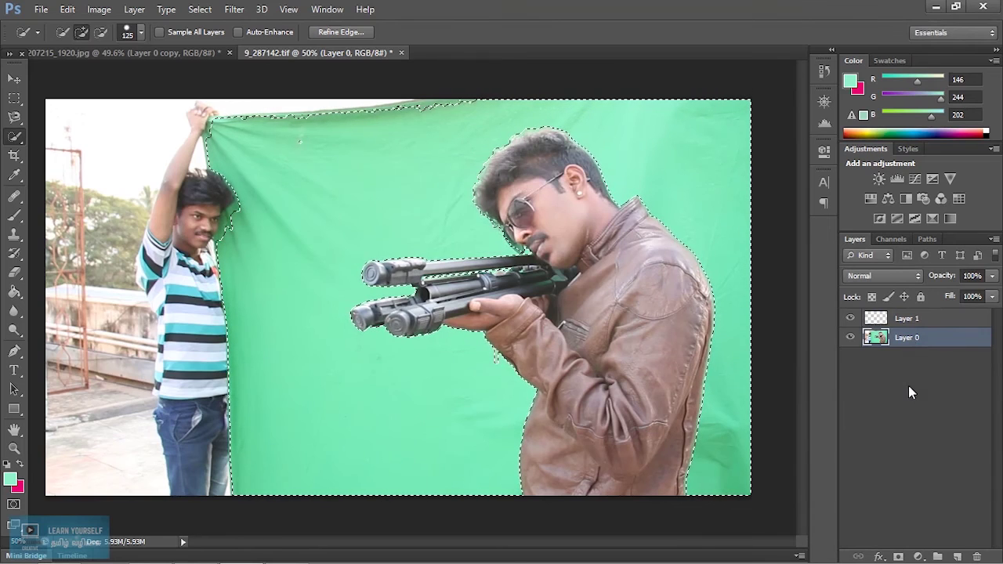
- Delete the selected green backdrop from Layer 0 and leave nothing selected
key("Delete")
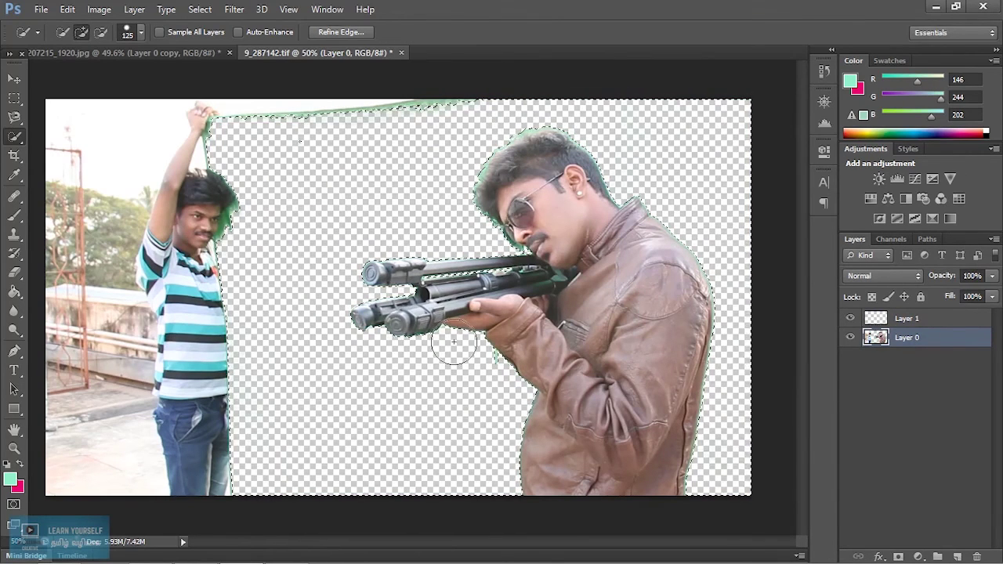
mouse_move(192, 337)
left_mouse_down()
mouse_move(192, 259)
mouse_move(247, 196)
left_mouse_up()
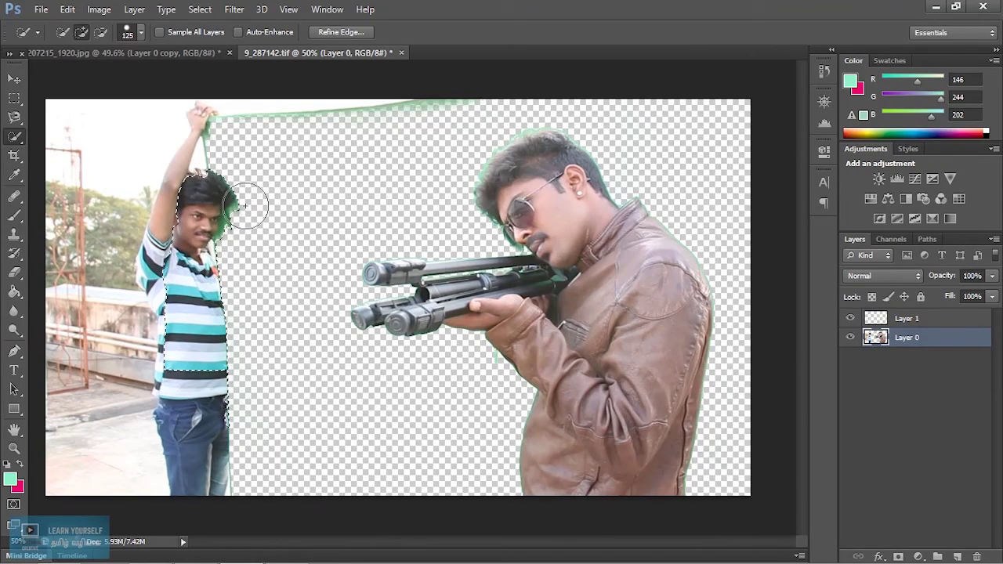
key("ctrl+d")
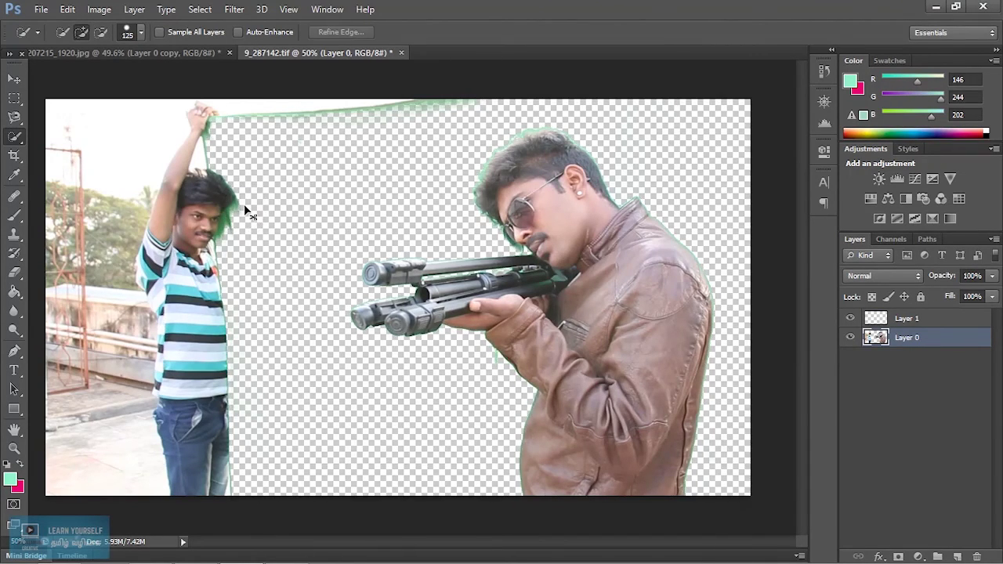
- Erase the man in the striped shirt and the terrace around him with the Eraser at brush size 250
key("e")
mouse_move(250, 167)
left_mouse_down()
mouse_move(235, 246)
mouse_move(268, 384)
mouse_move(223, 310)
mouse_move(78, 415)
mouse_move(161, 146)
mouse_move(217, 169)
mouse_move(427, 120)
mouse_move(437, 94)
mouse_move(118, 208)
mouse_move(89, 104)
mouse_move(136, 132)
mouse_move(201, 145)
mouse_move(31, 254)
mouse_move(208, 320)
left_mouse_up()
scroll(211, 335, "down", 1)
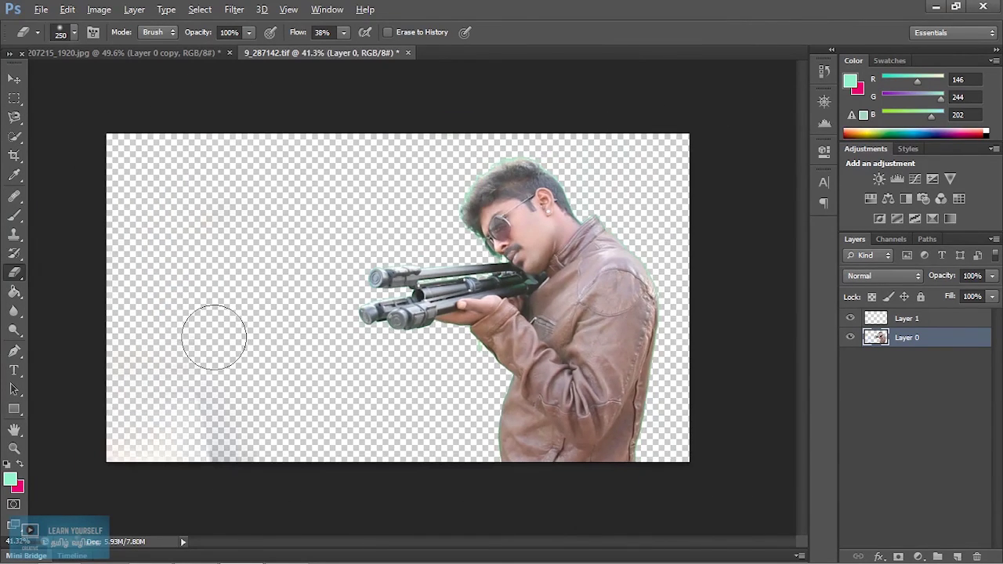
- Select the leftover green fringe around the man with Color Range, sampling the green edge behind his neck at fuzziness 36
scroll(214, 336, "up", 2)
scroll(415, 314, "up", 1)
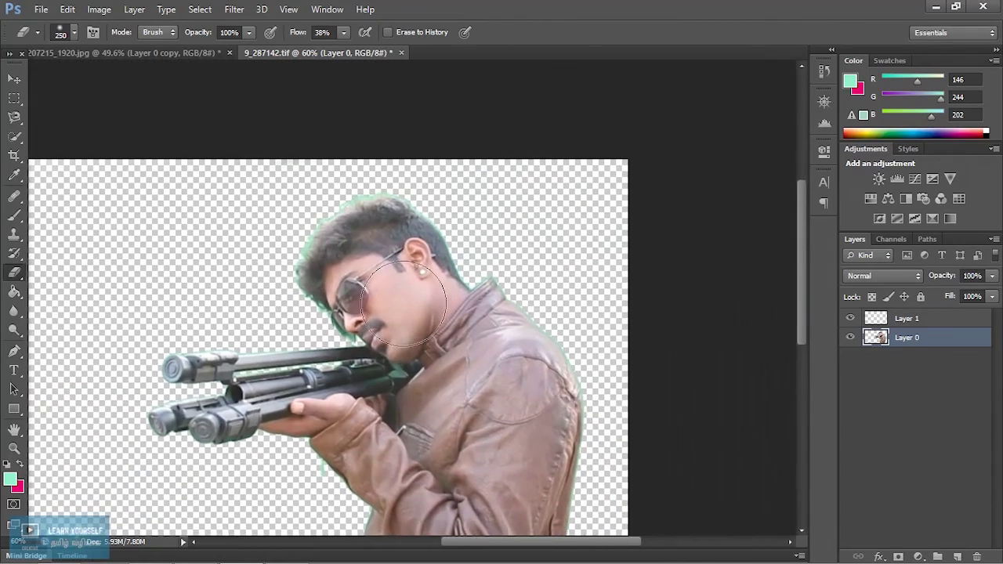
scroll(419, 309, "up", 4)
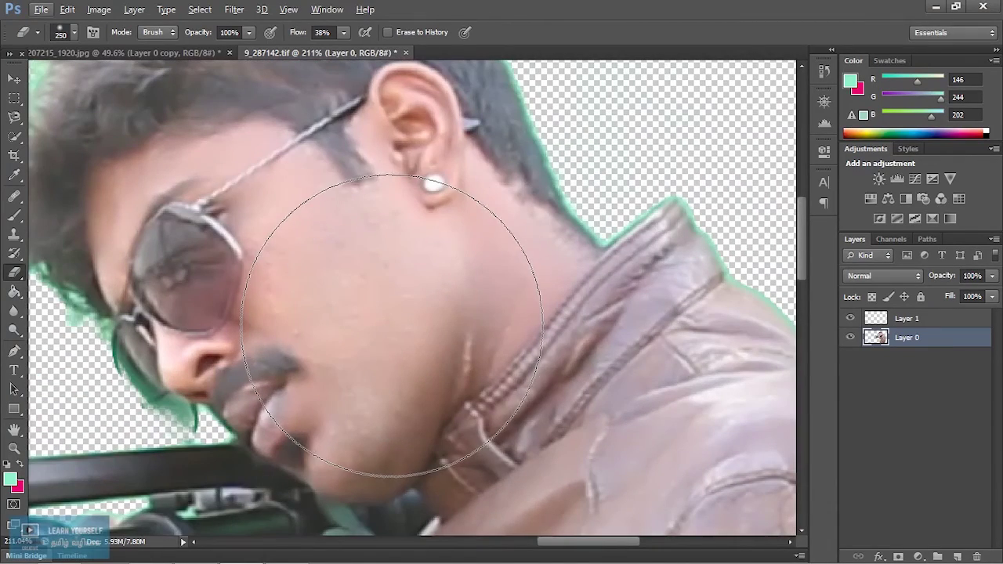
key("q")
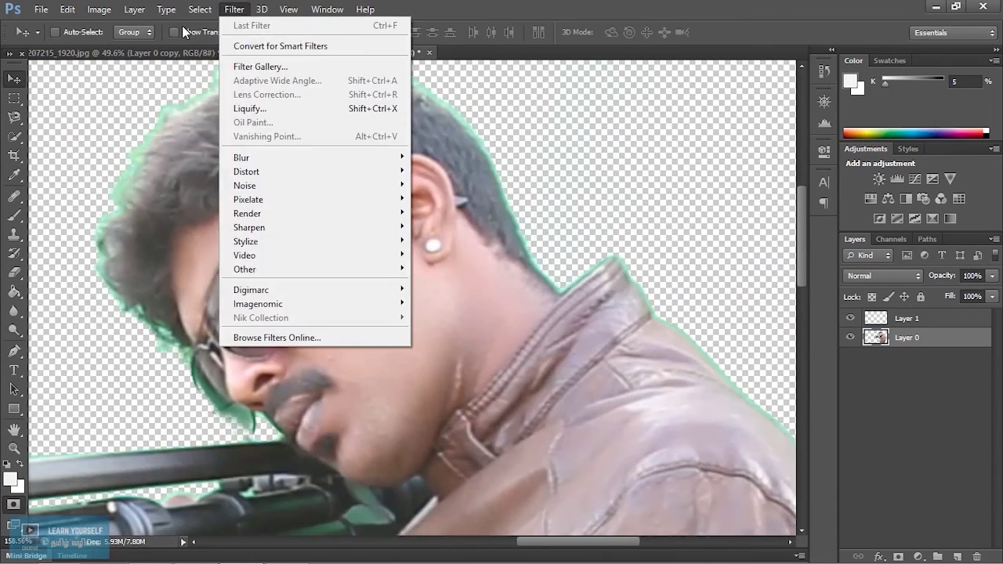
mouse_move(201, 10)
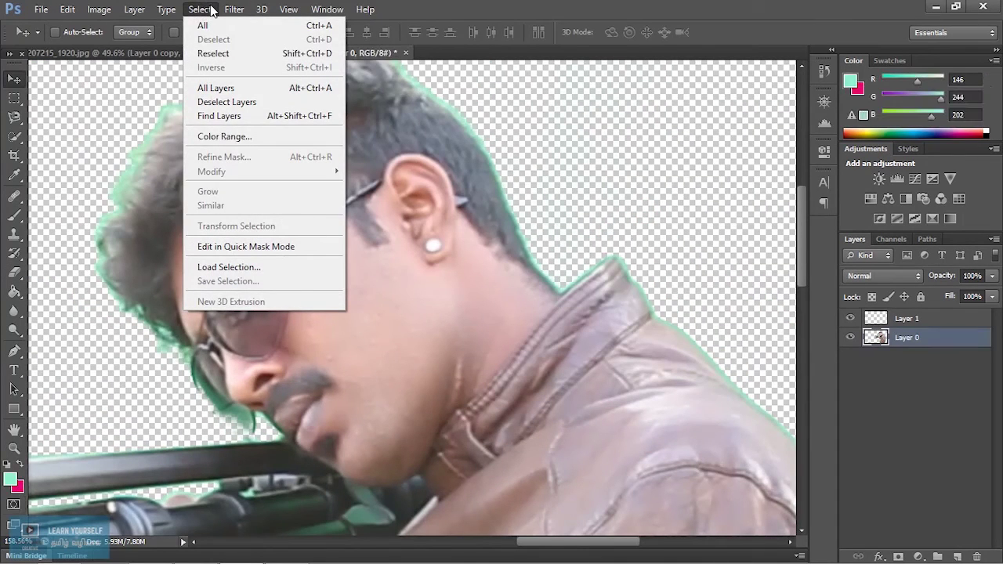
left_click(224, 136)
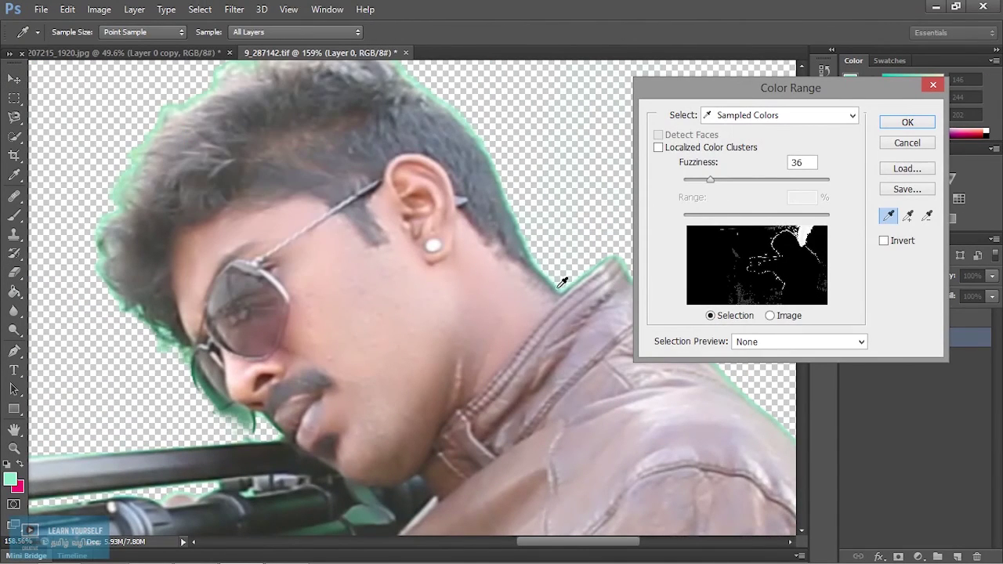
scroll(544, 283, "up", 4)
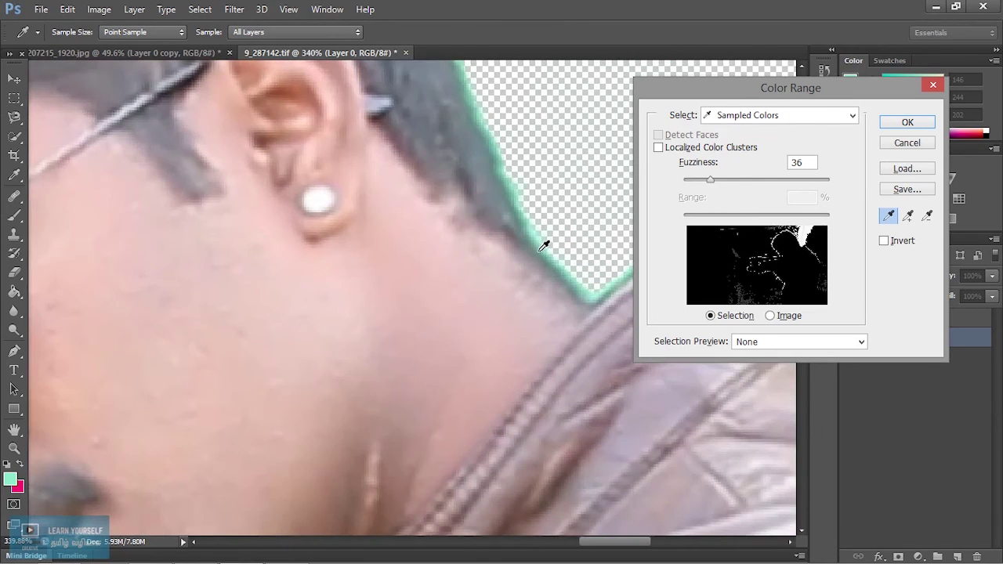
left_click(540, 245)
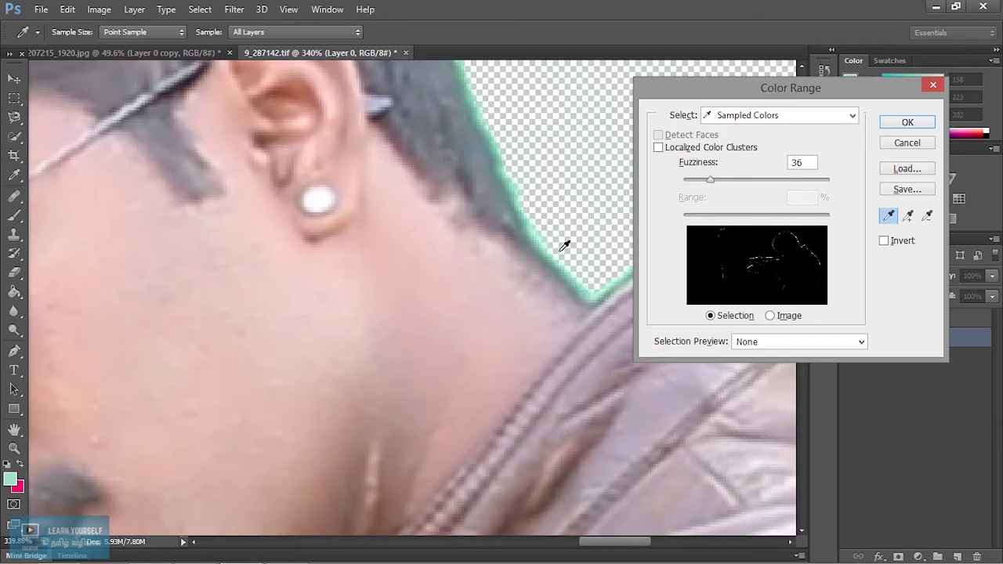
left_click(906, 122)
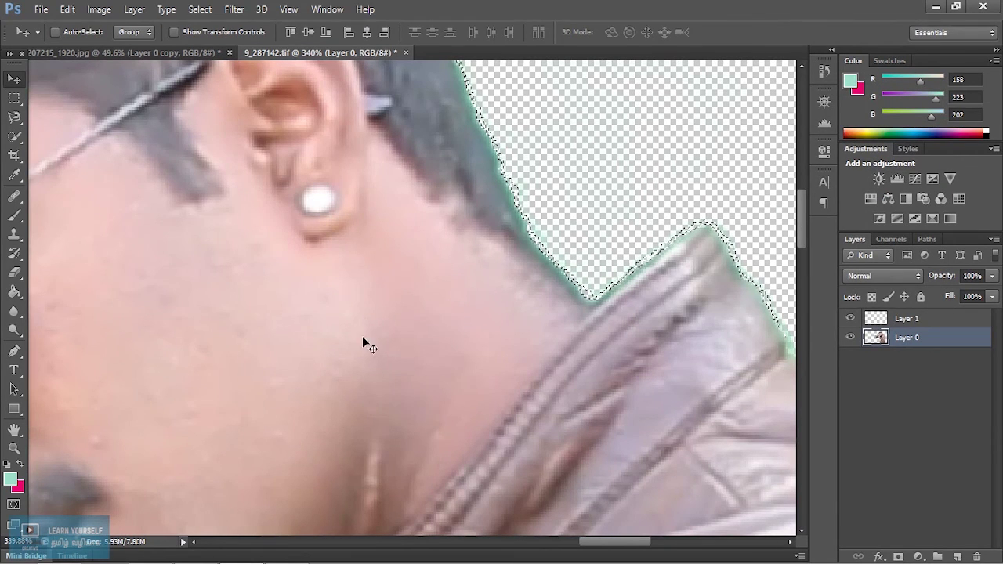
- Examine the fringe selection along the man's hair, tripod, collar and jacket
scroll(479, 373, "down", 3)
scroll(475, 373, "down", 3)
scroll(475, 373, "up", 1)
scroll(474, 373, "down", 2)
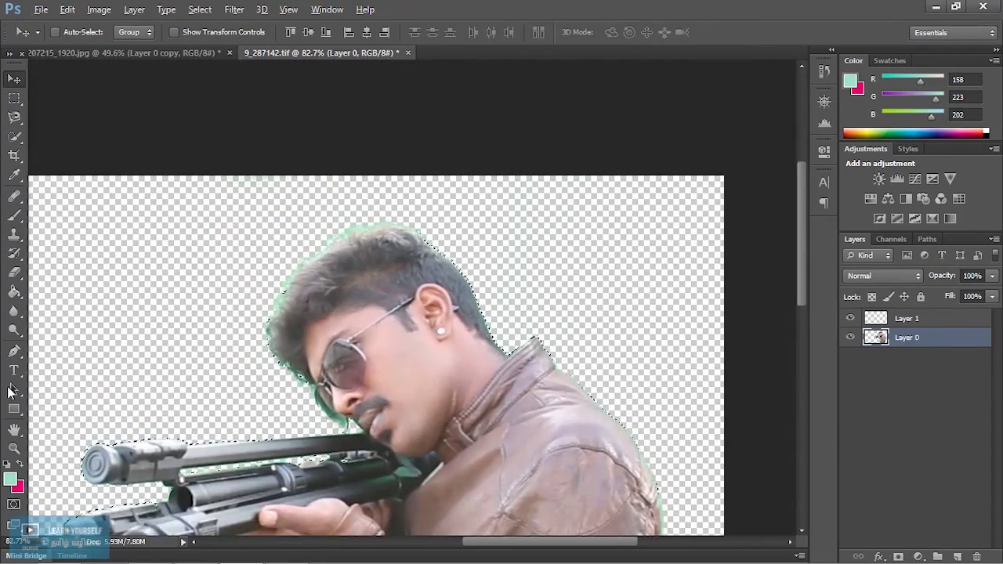
scroll(376, 396, "up", 1)
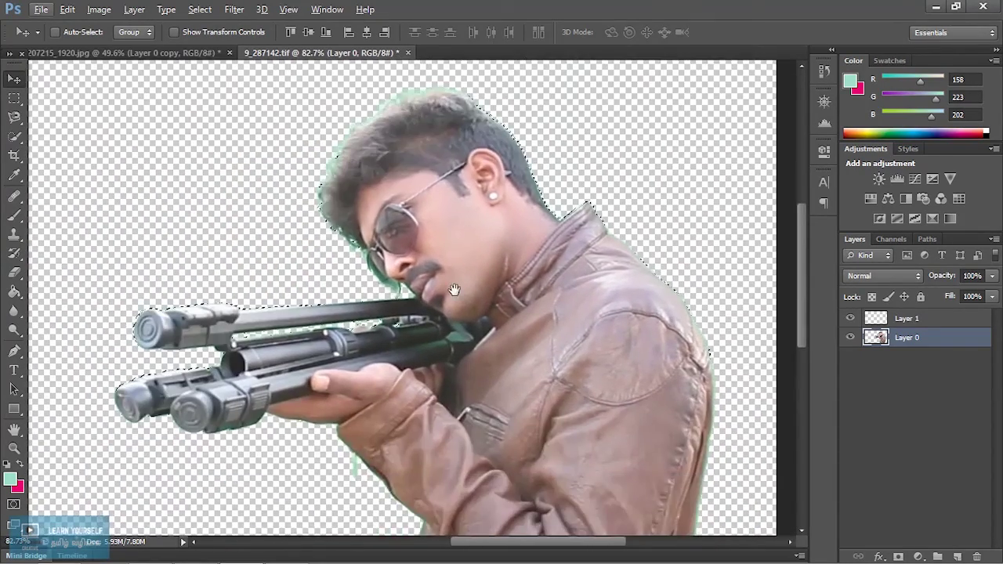
scroll(372, 390, "up", 2)
scroll(337, 334, "down", 1)
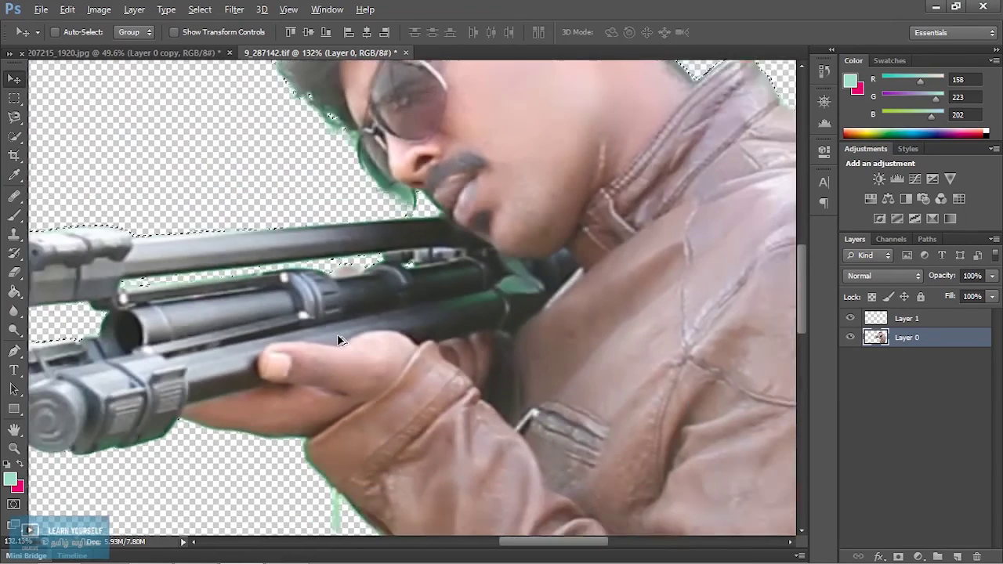
scroll(337, 334, "down", 1)
scroll(337, 333, "up", 1)
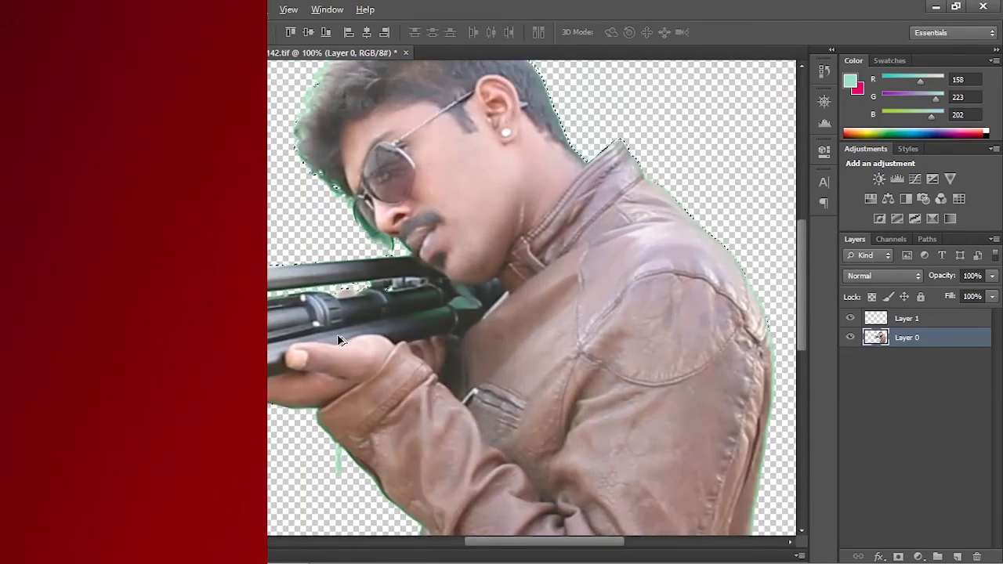